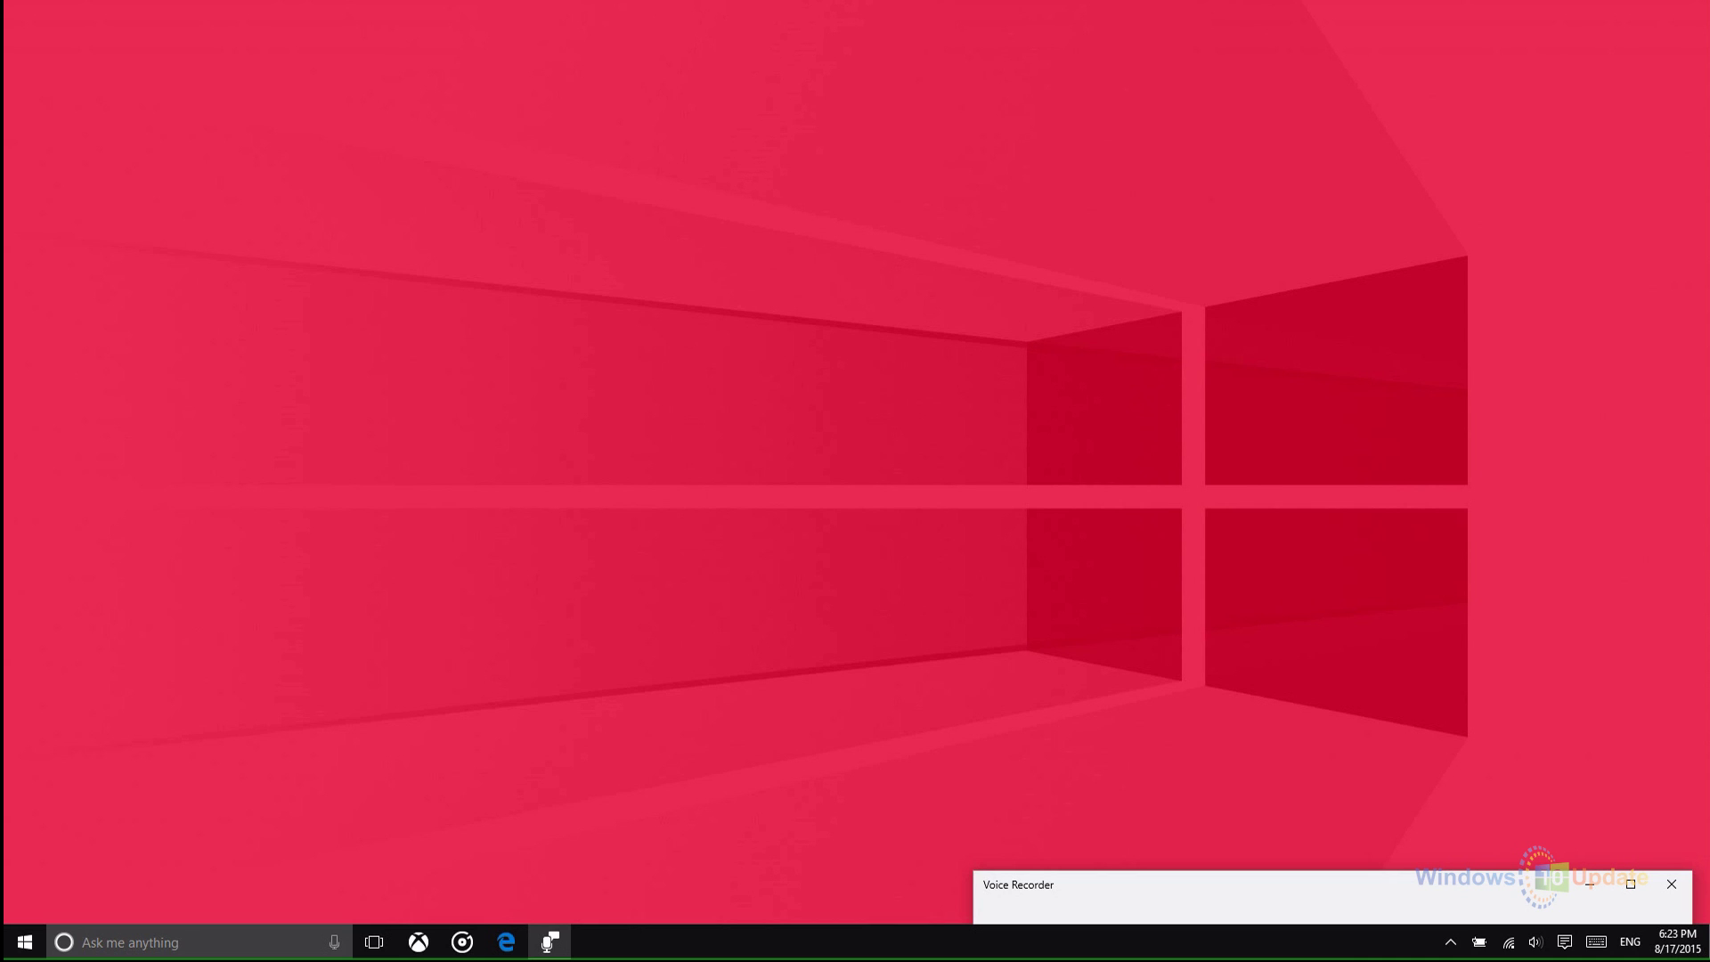
Step: Launch regedit from the Windows search box
key(super+s)
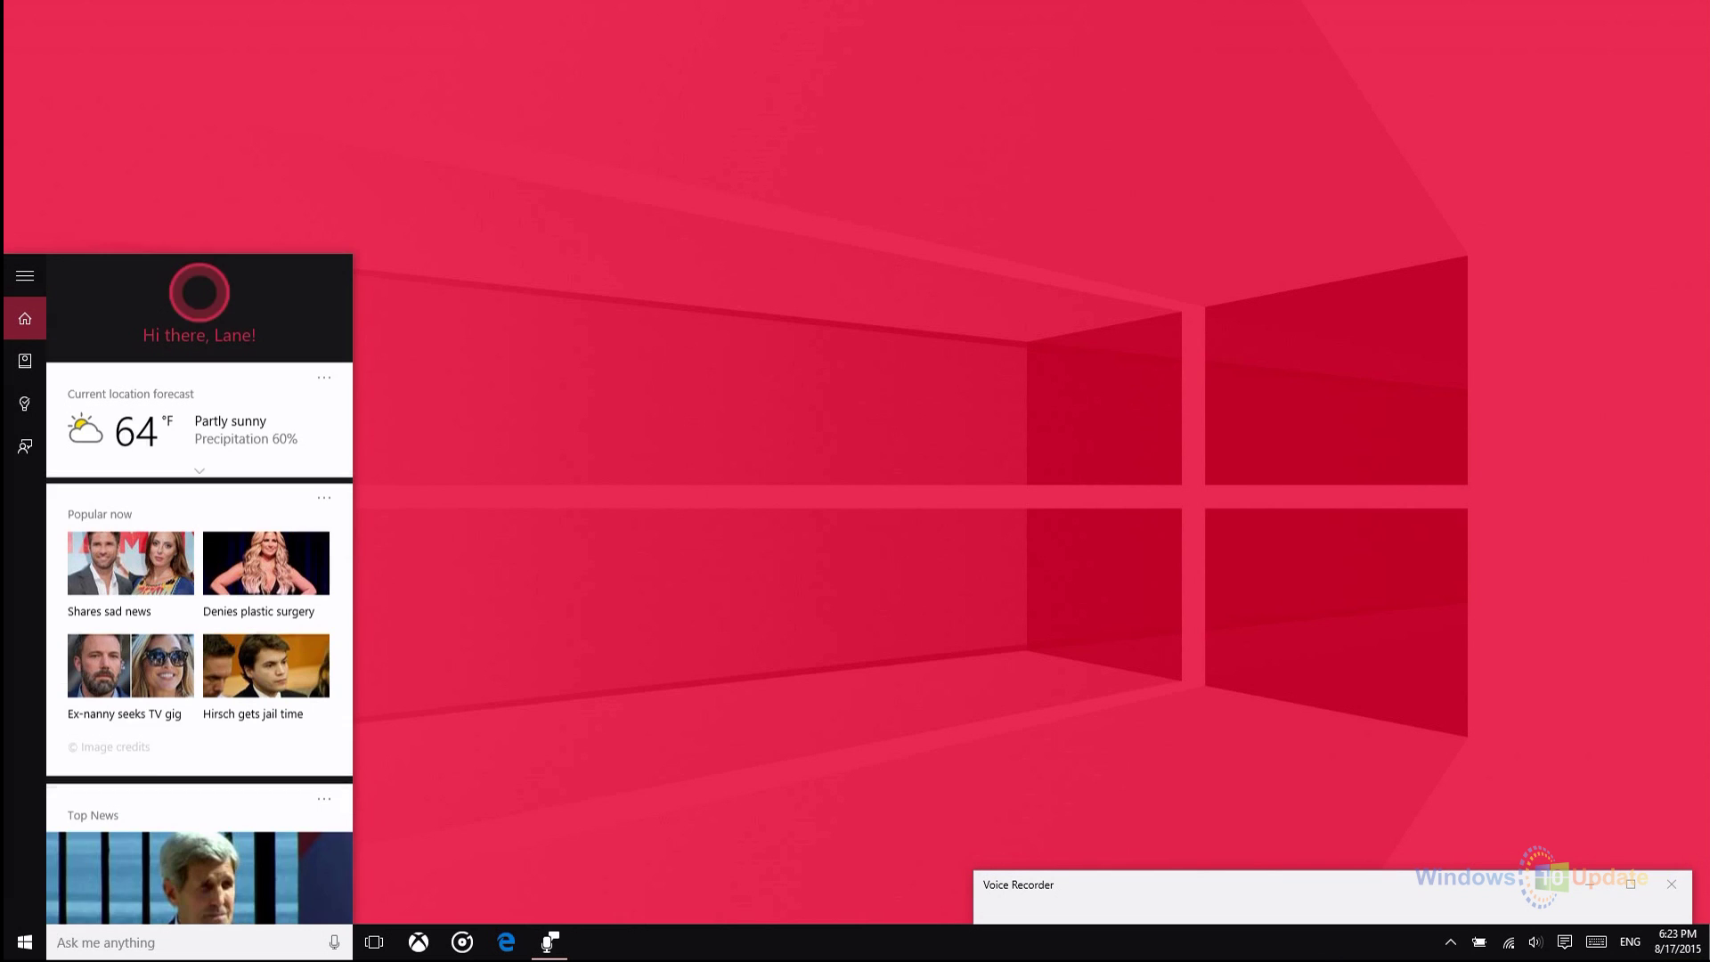
text(re)
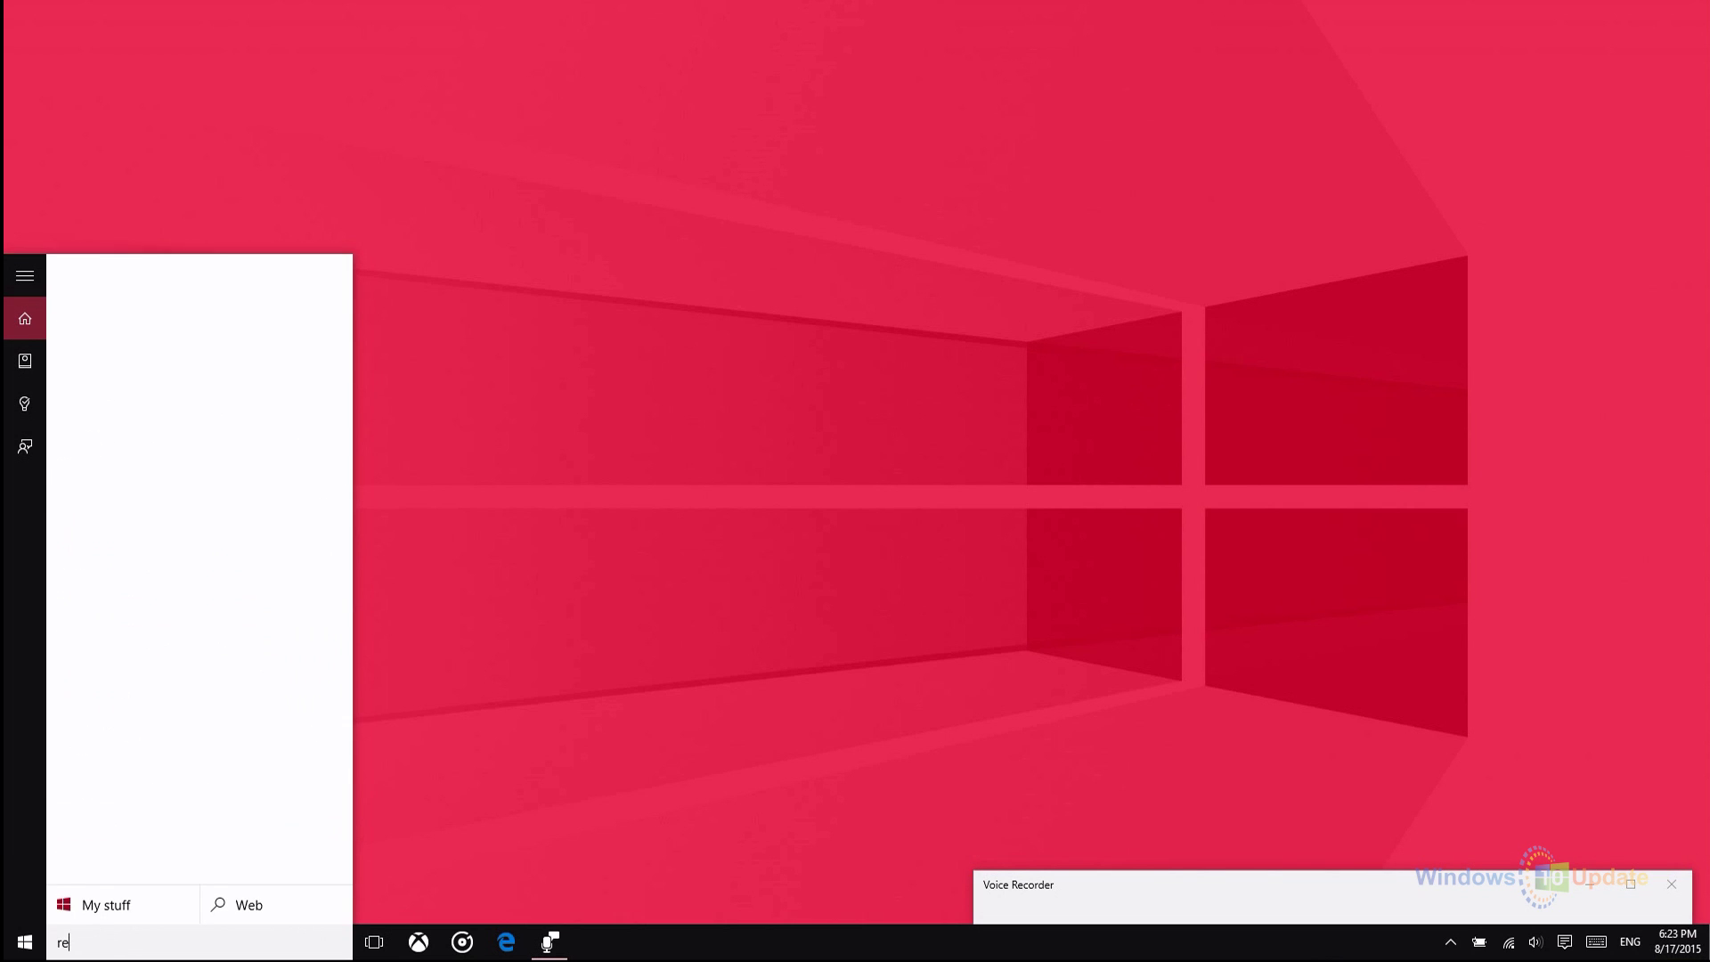
text(gedit)
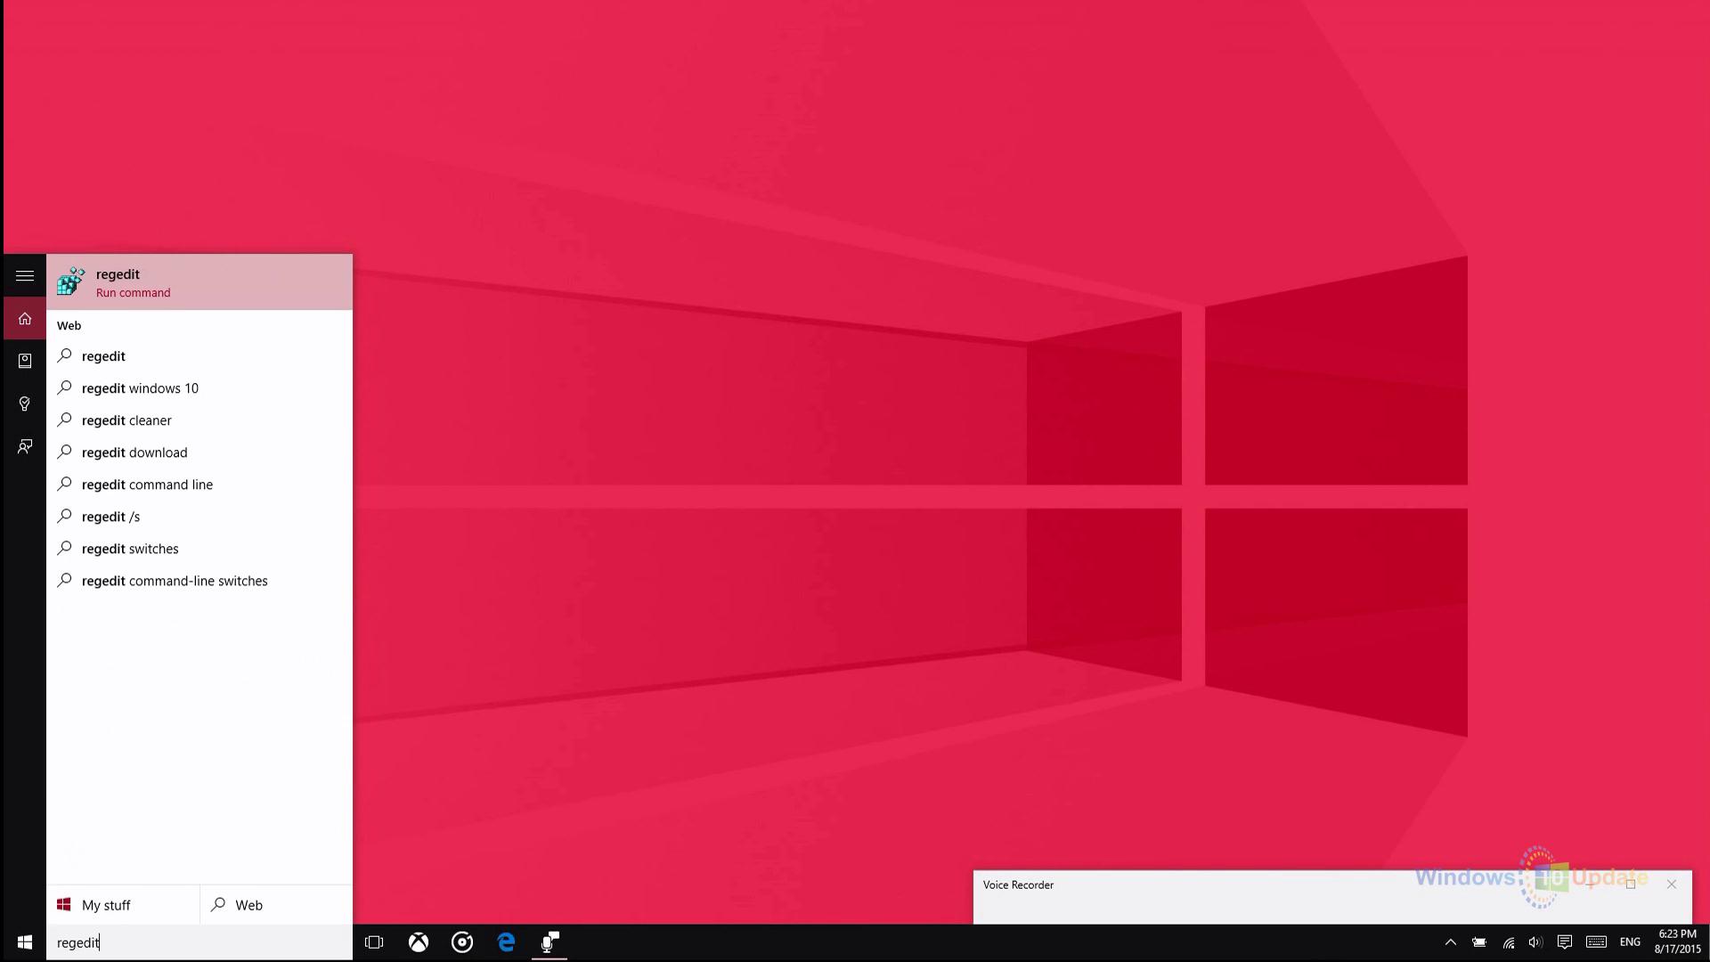
key(Return)
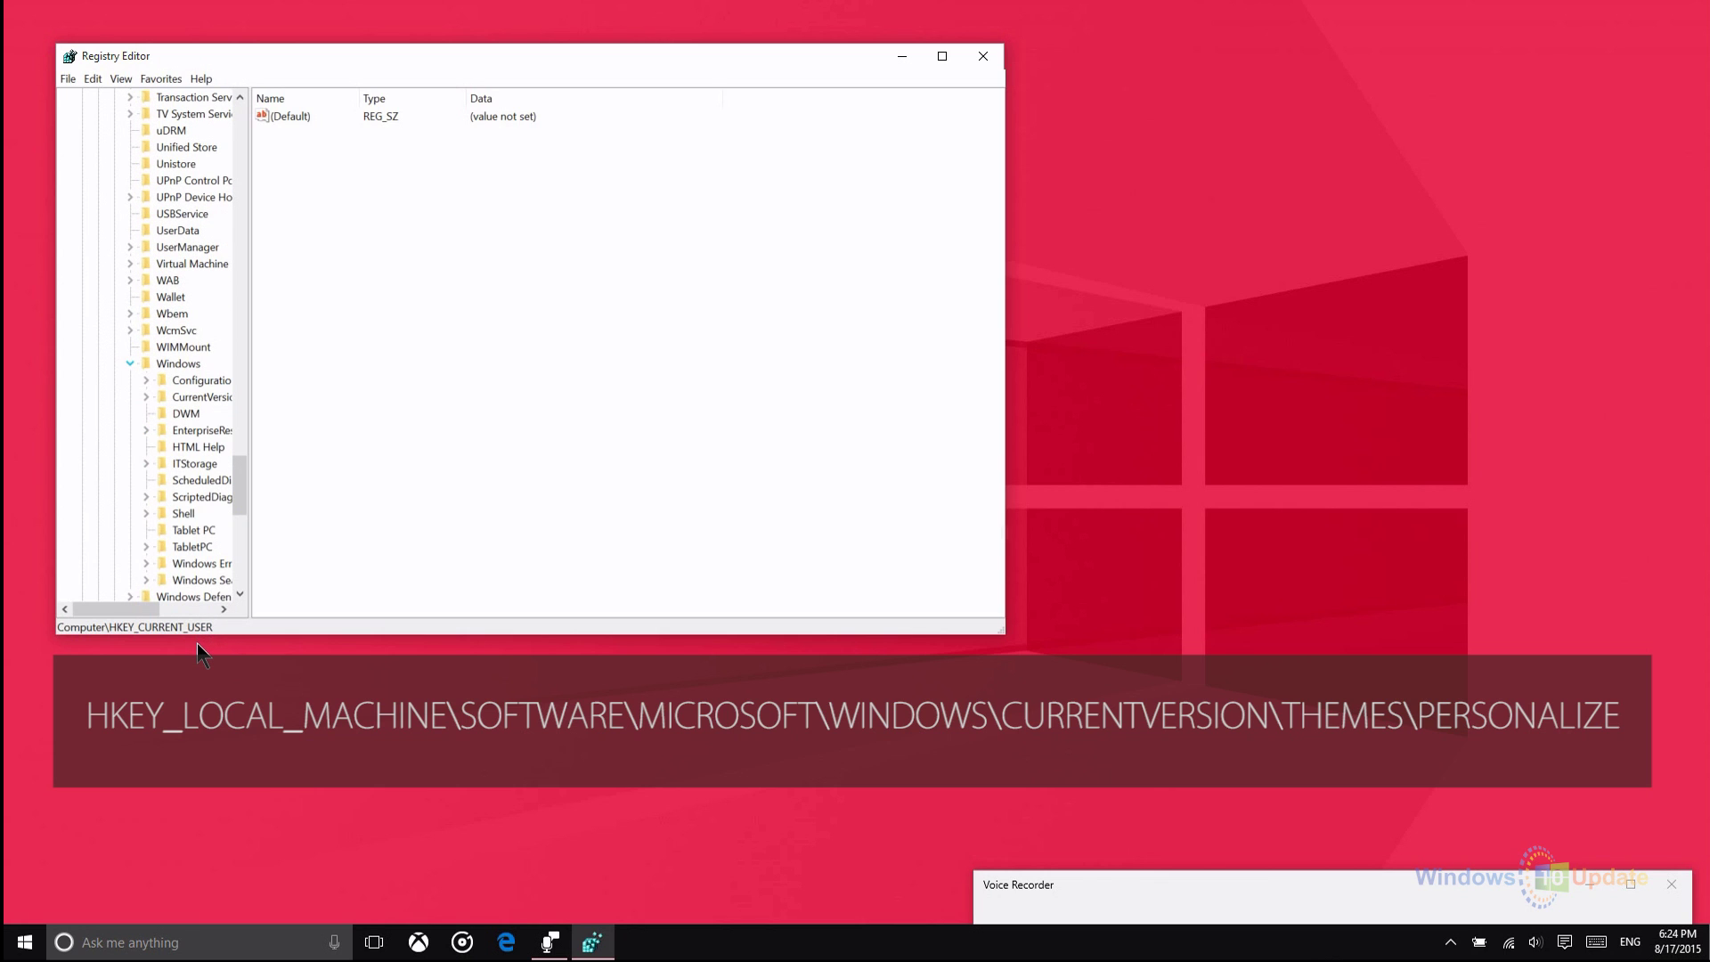
scroll(217, 478, down, 1)
scroll(217, 478, down, 2)
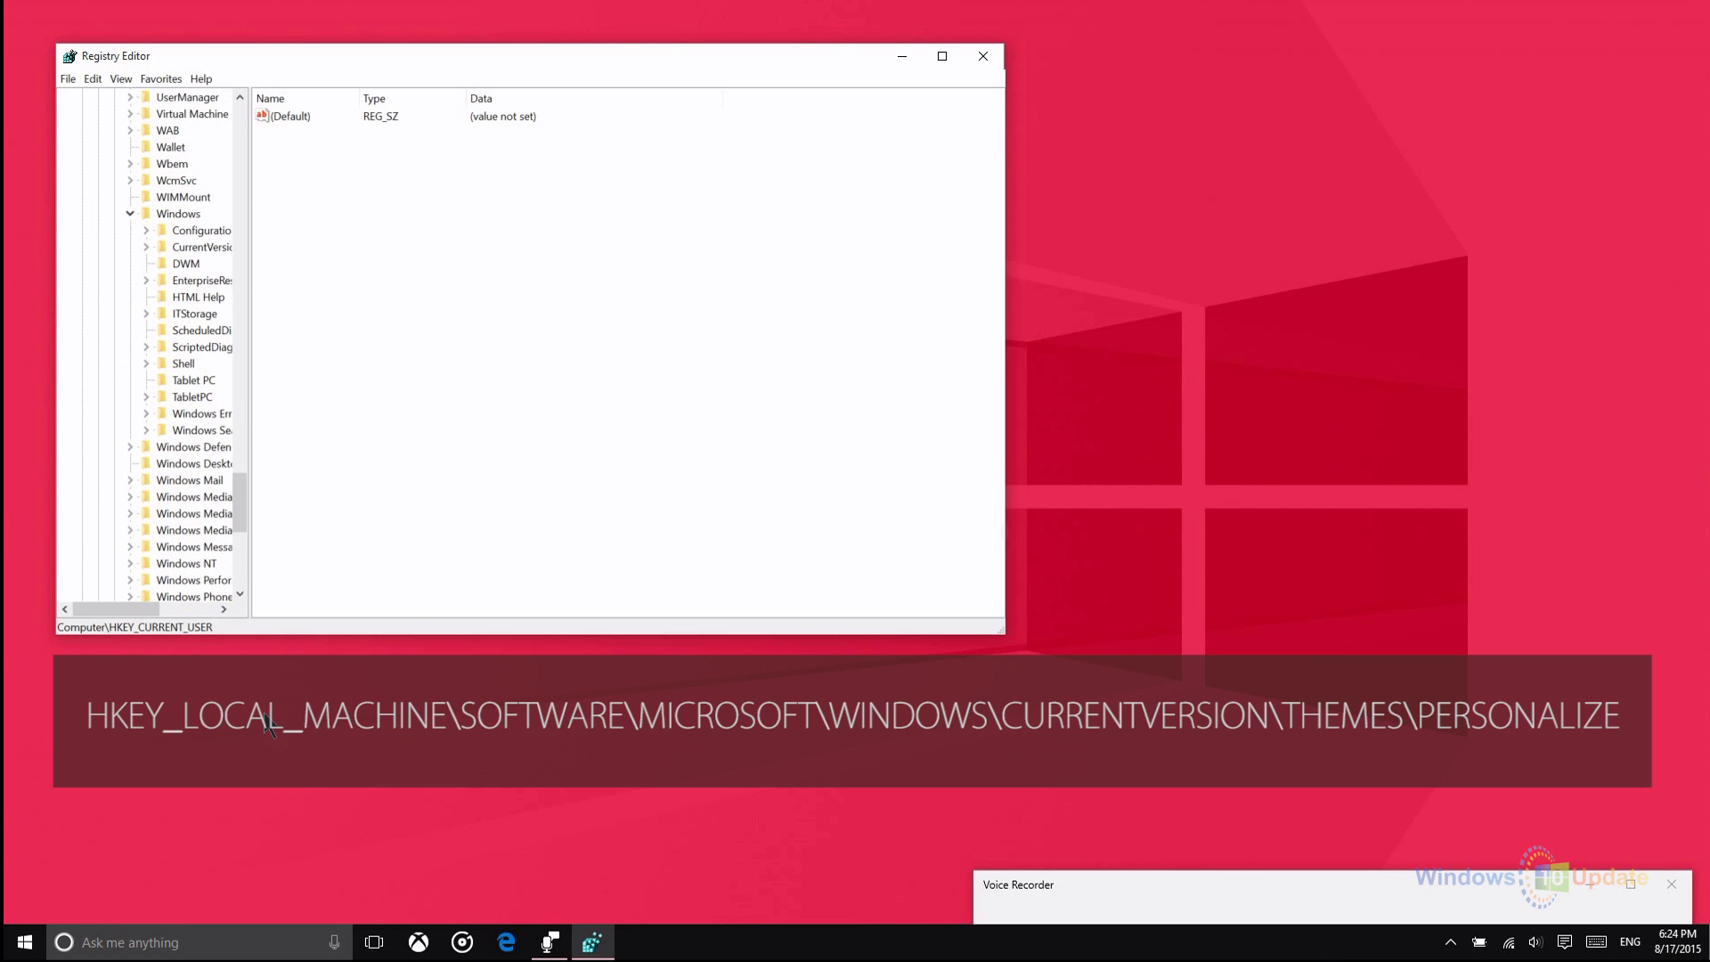
scroll(214, 380, up, 3)
Step: Expand HKLM CurrentVersion and Themes, then select the Personalize subkey
double_click(215, 380)
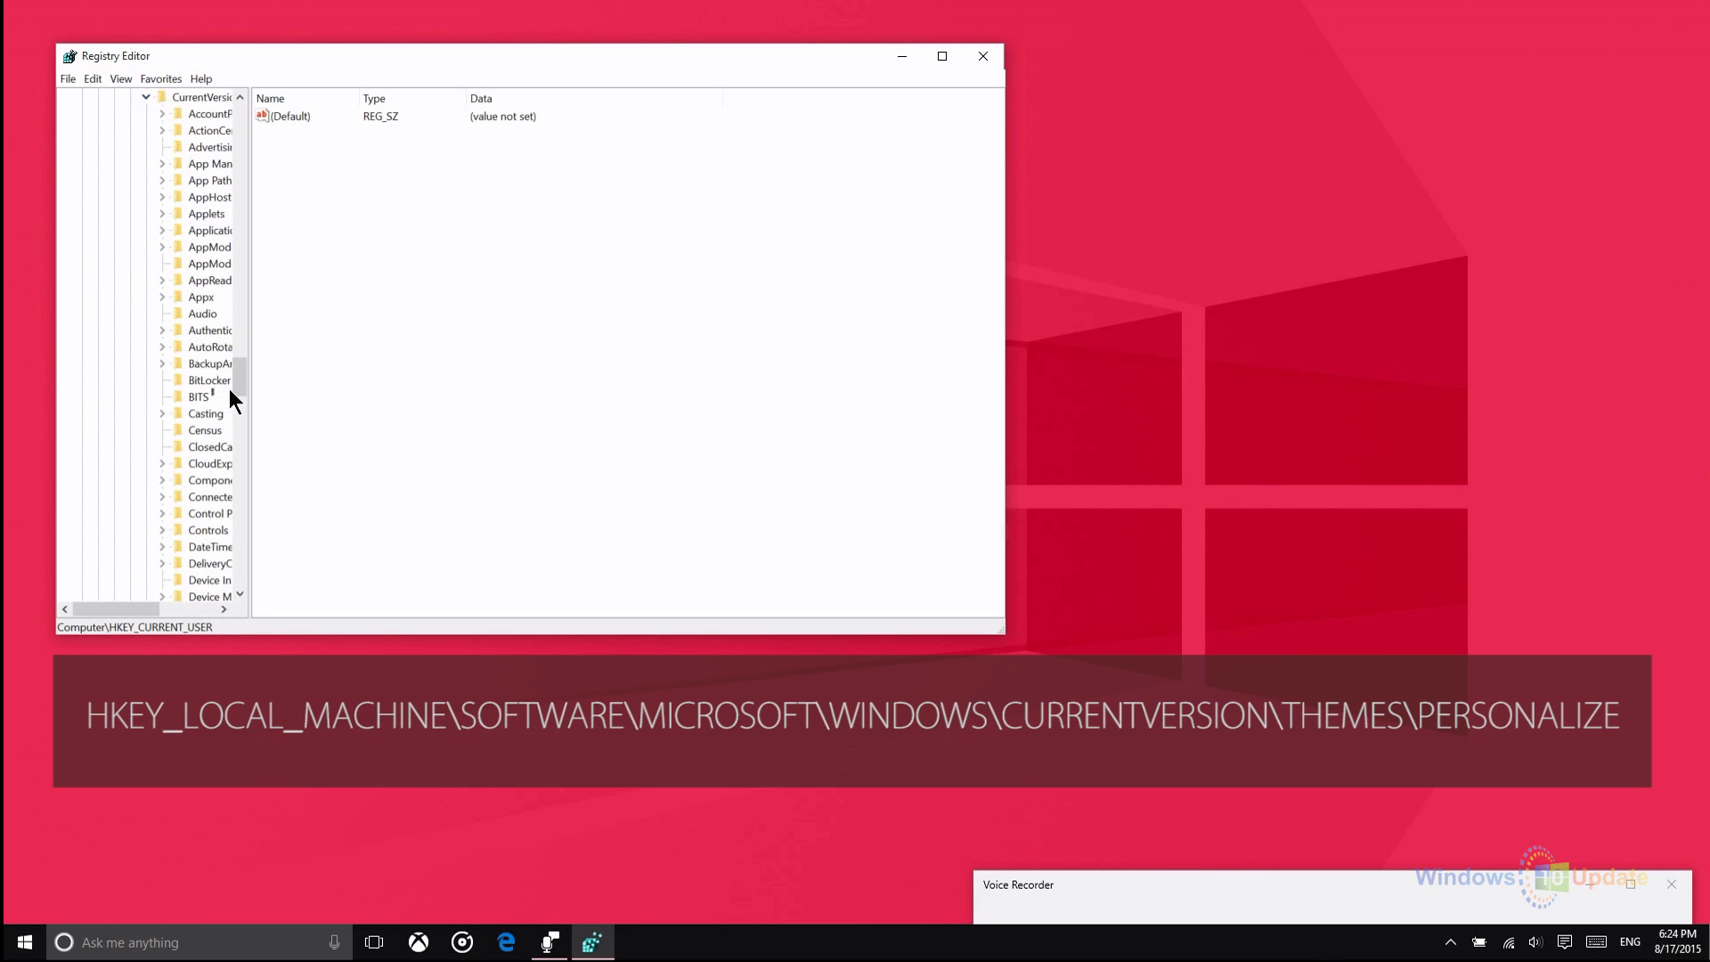
scroll(298, 566, down, 4)
scroll(297, 565, down, 4)
scroll(299, 564, down, 4)
scroll(298, 565, down, 4)
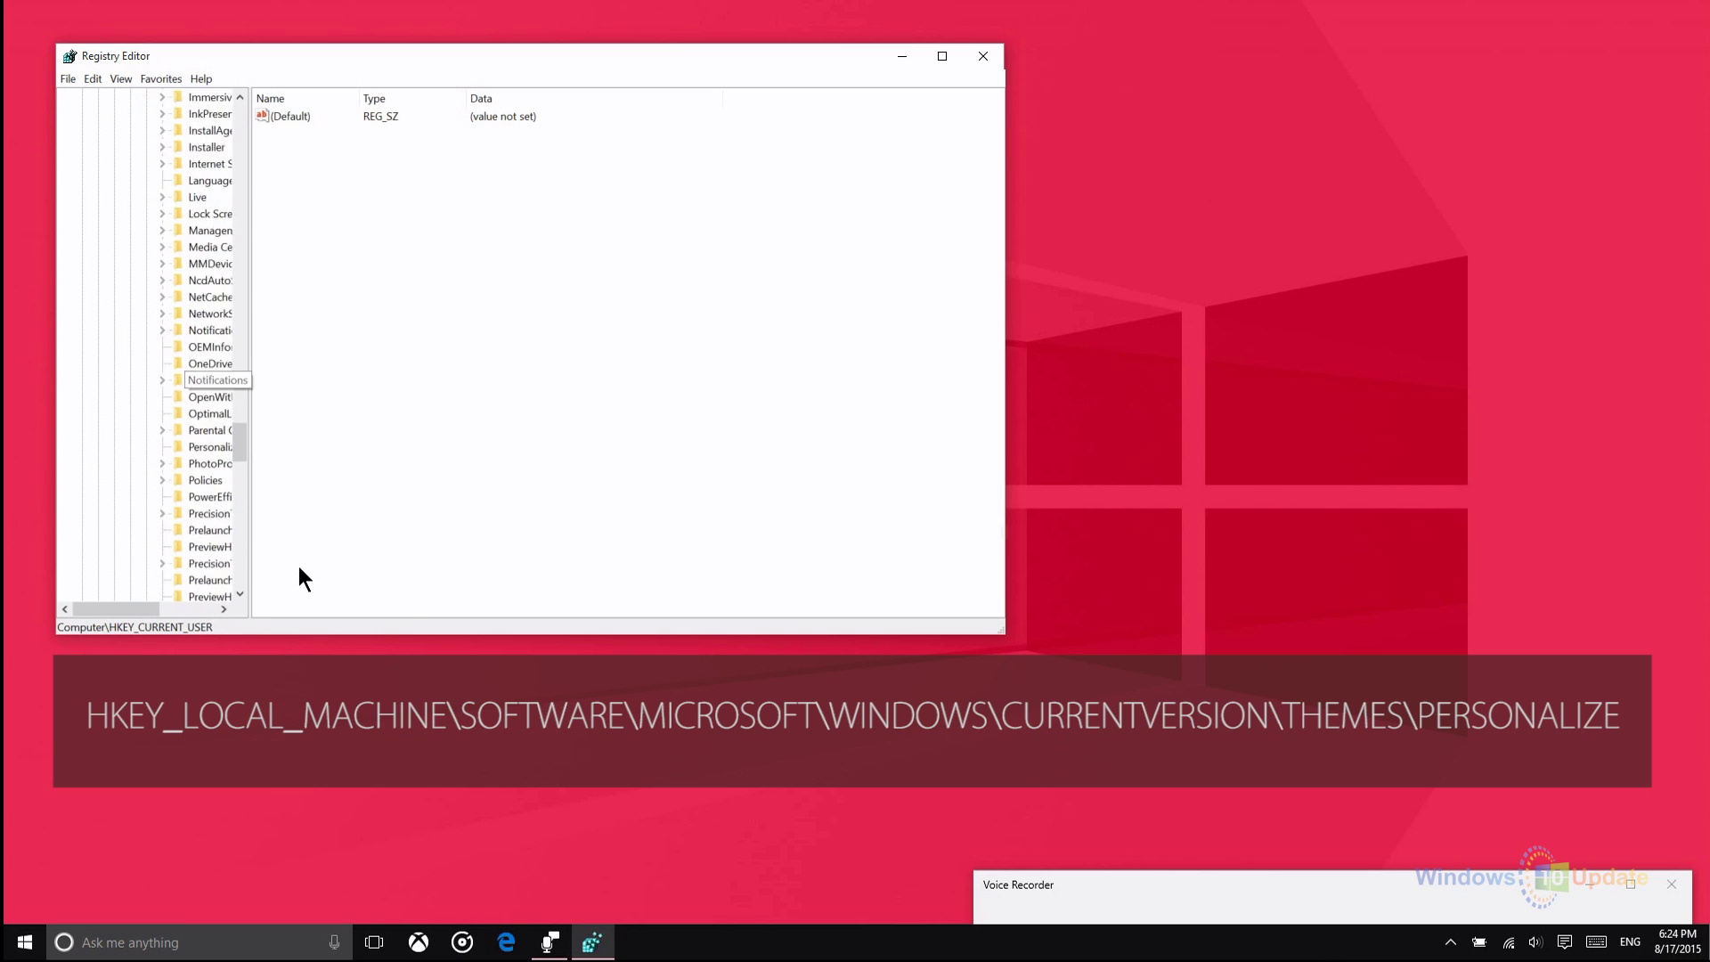
scroll(298, 565, down, 3)
scroll(298, 565, down, 3)
scroll(298, 564, down, 3)
scroll(297, 566, down, 2)
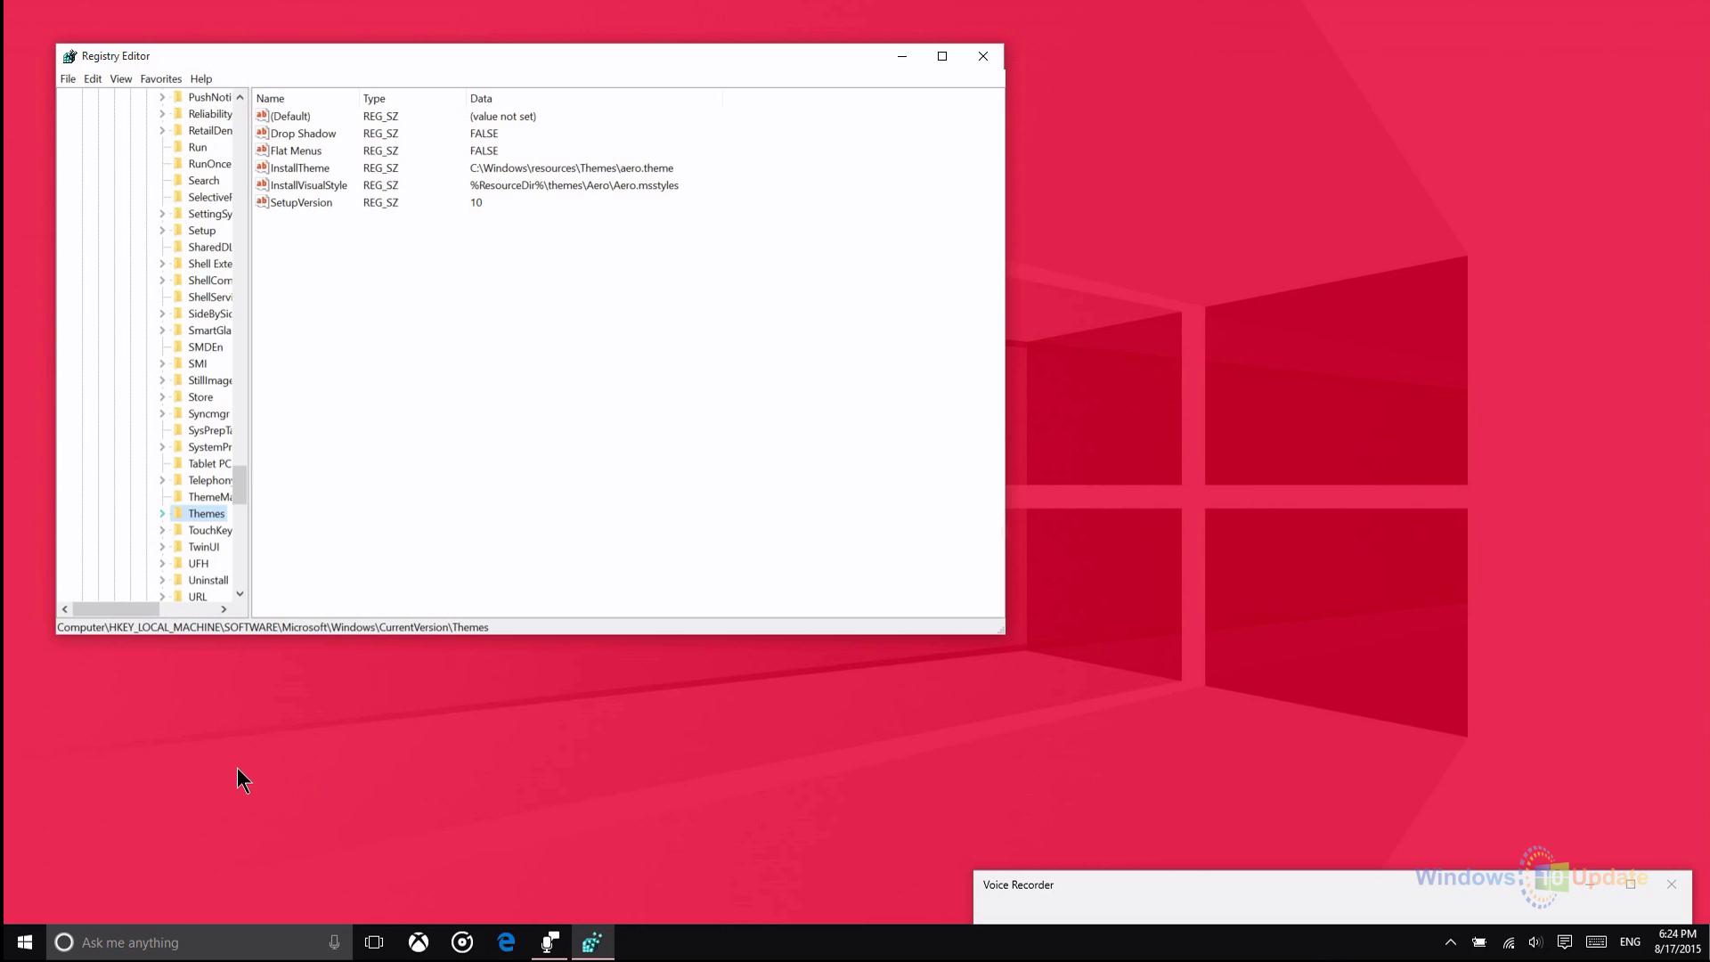
key(Right)
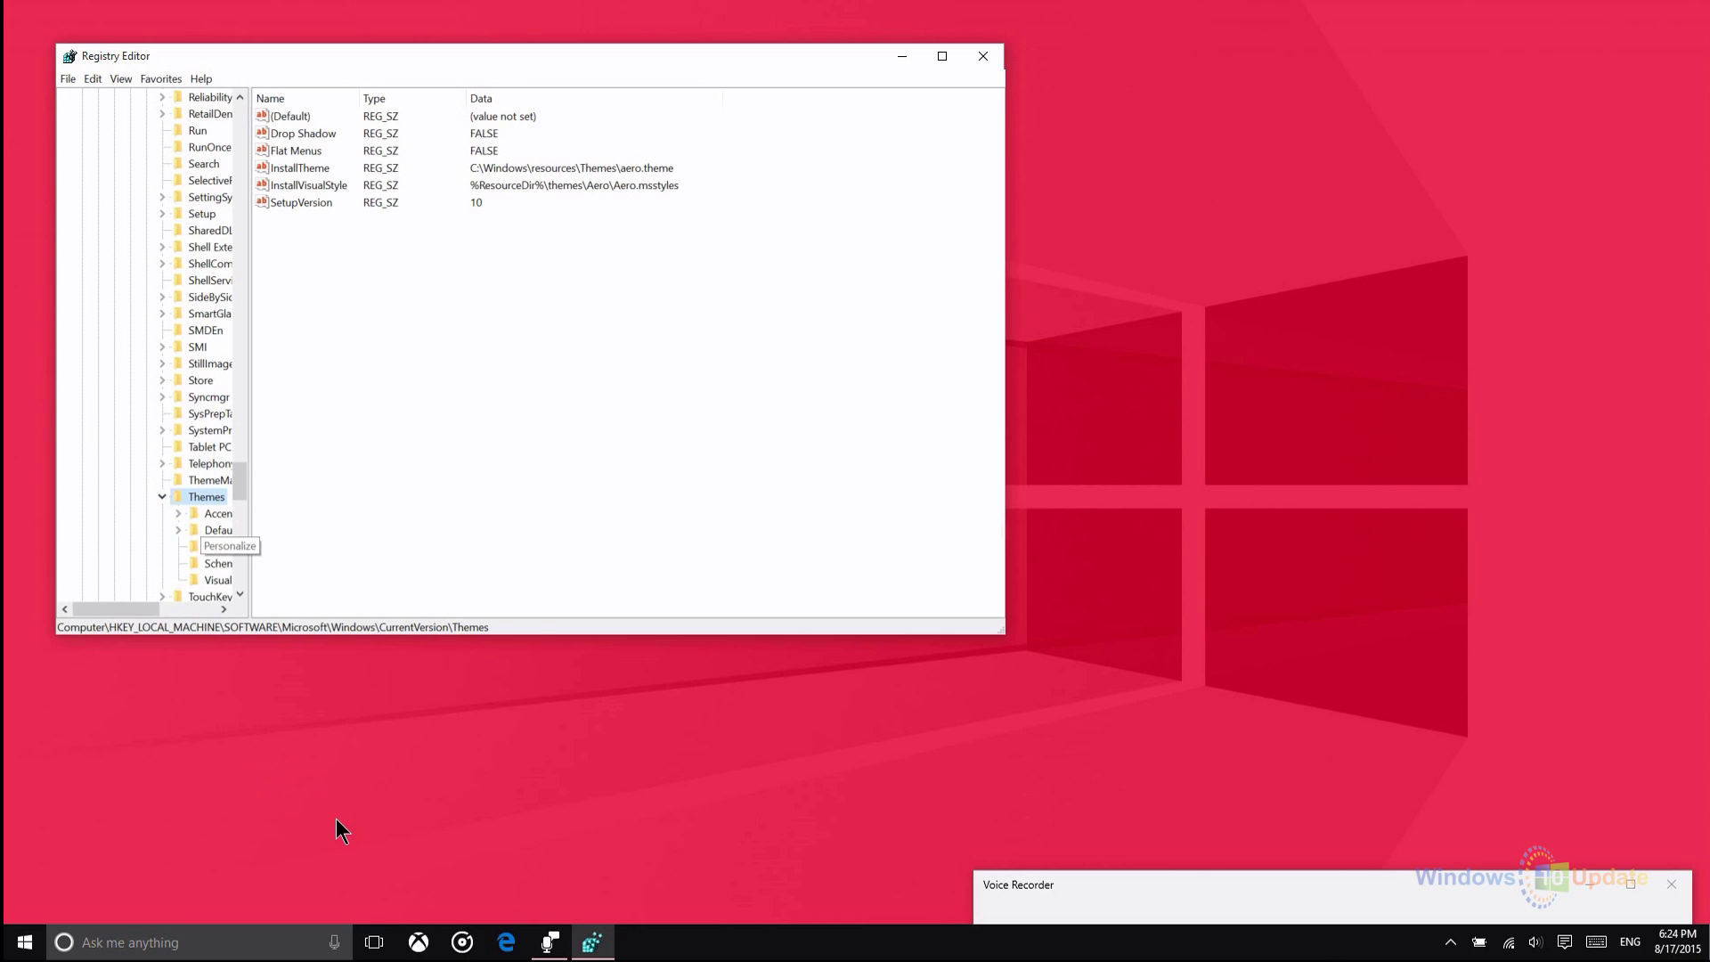
key(Down)
key(Down)
key(Down)
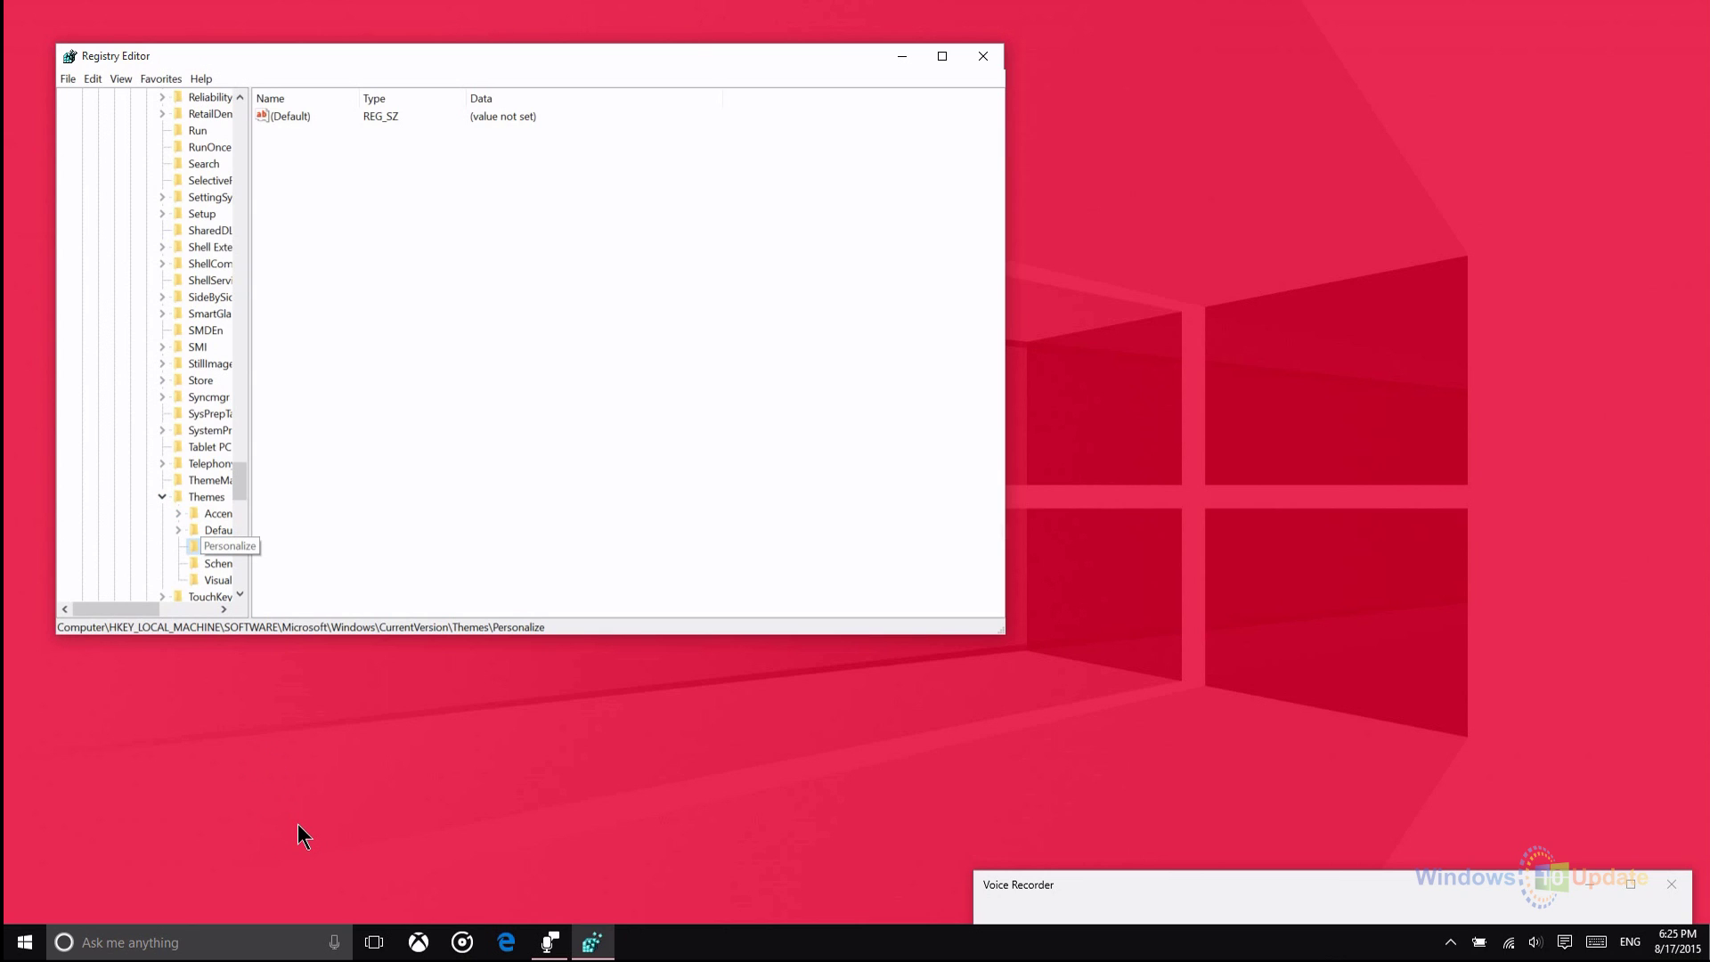
right_click(202, 498)
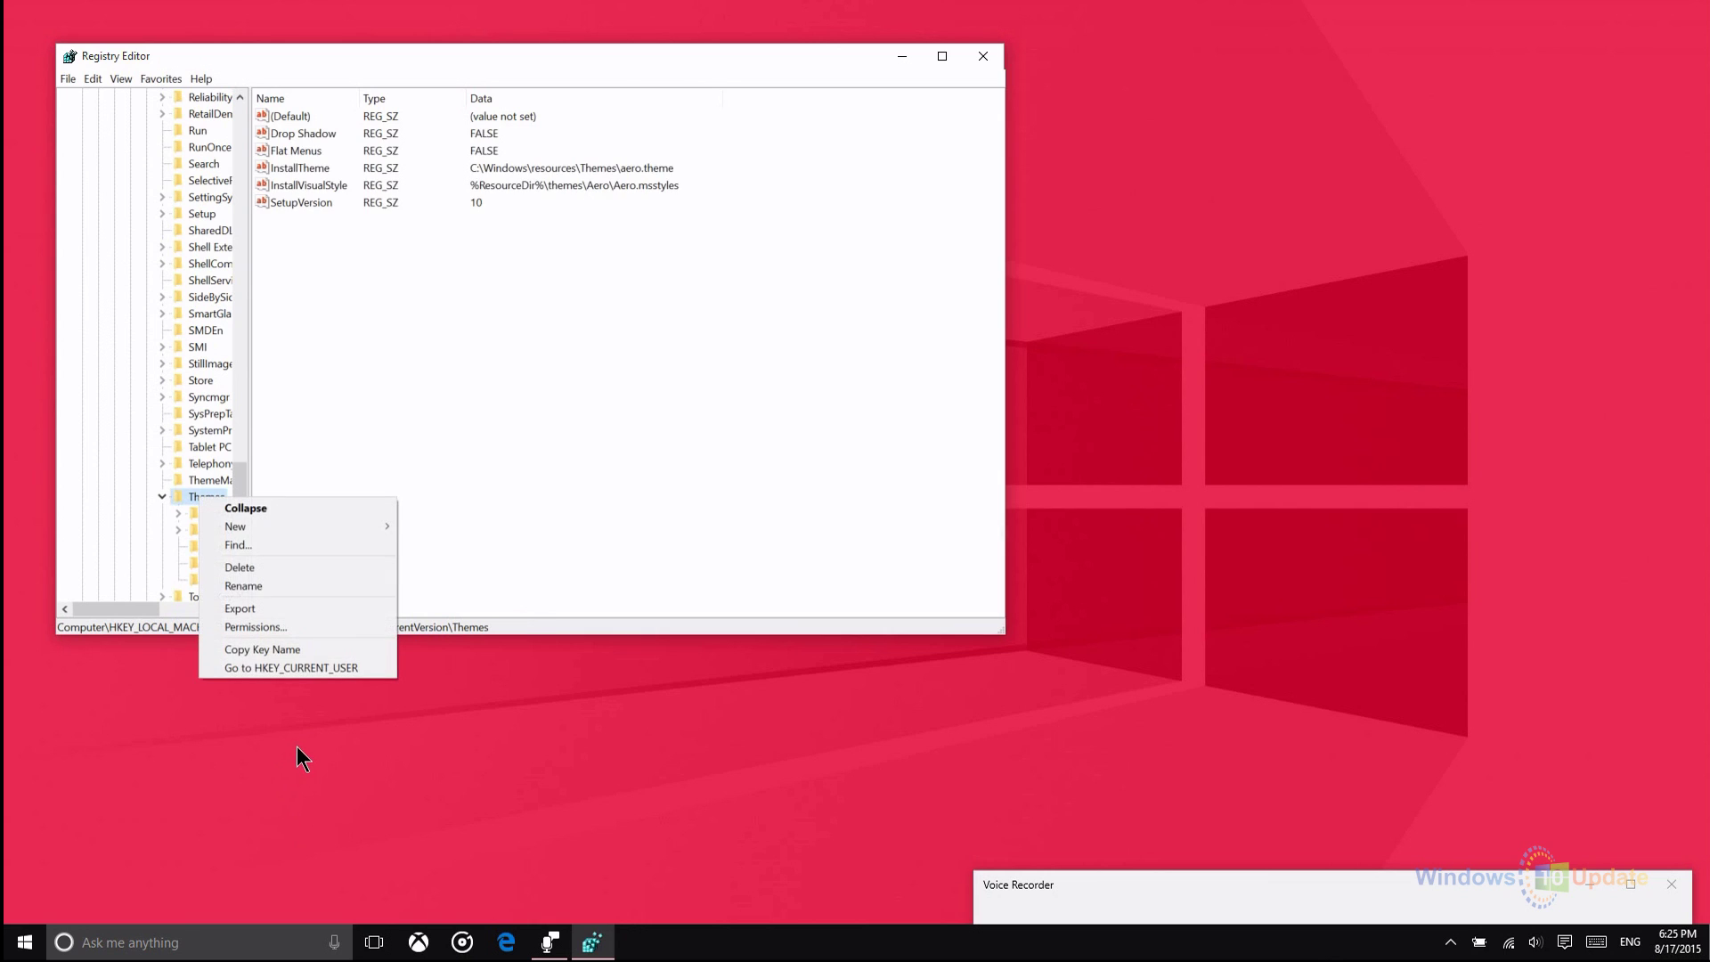
key(Down)
key(Down)
key(Right)
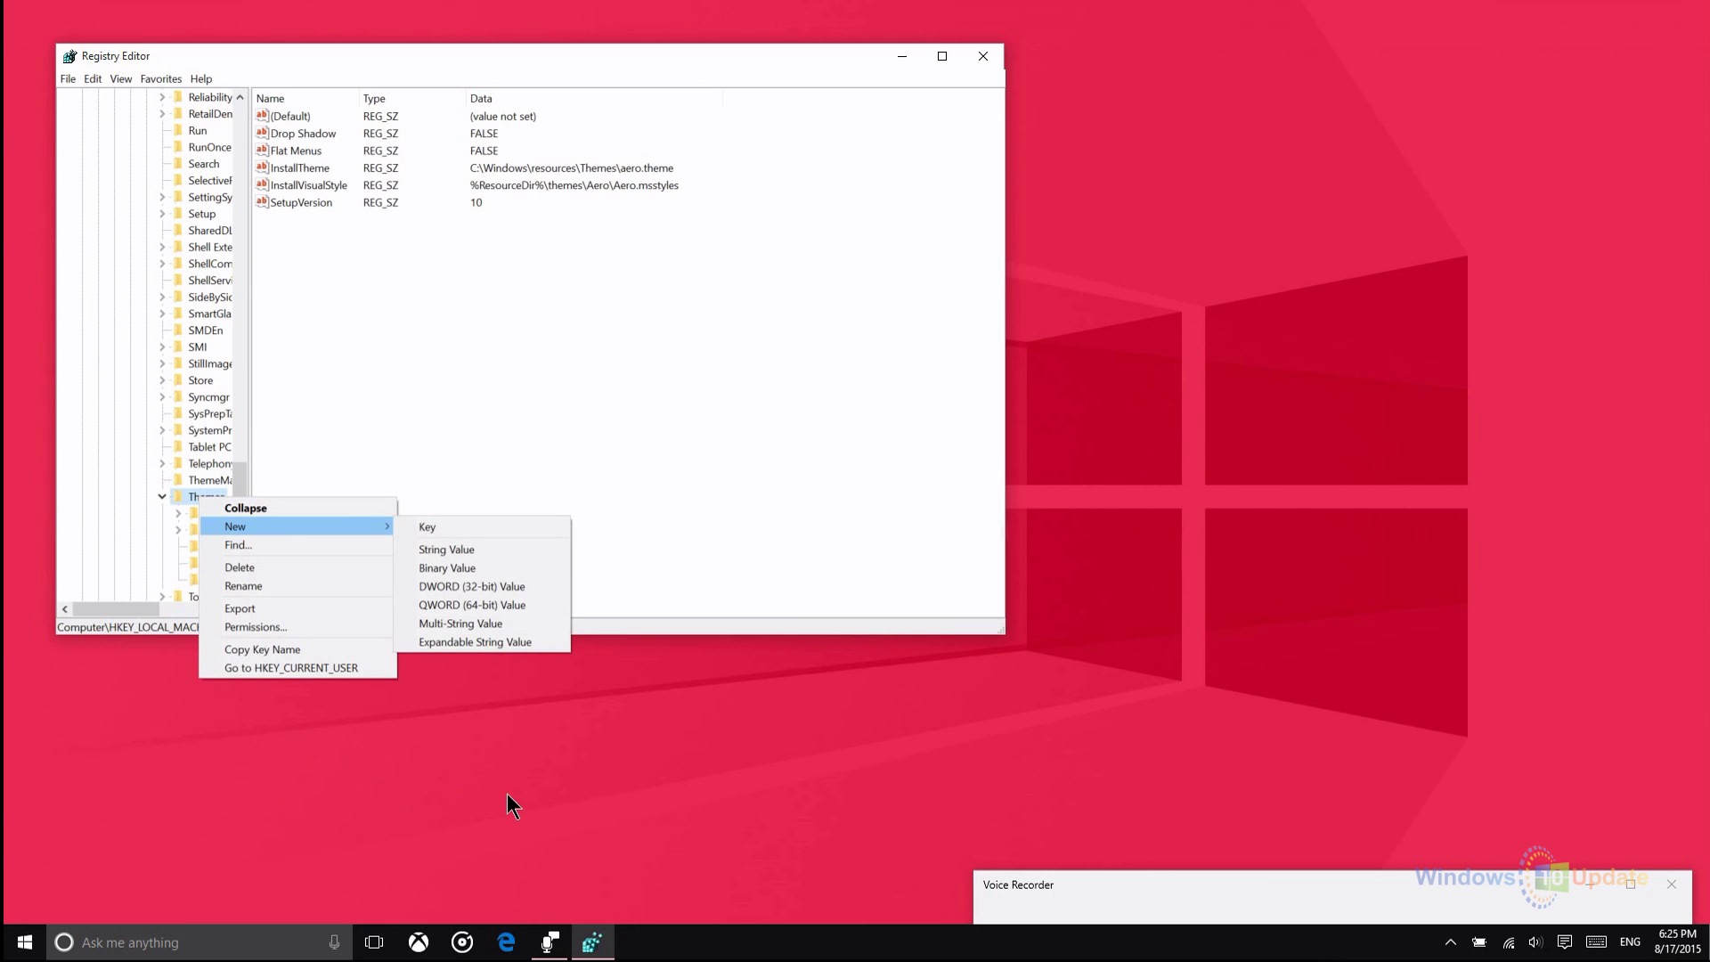
key(Down)
key(Down)
key(Down)
key(Down)
key(Up)
key(Up)
key(Up)
key(Up)
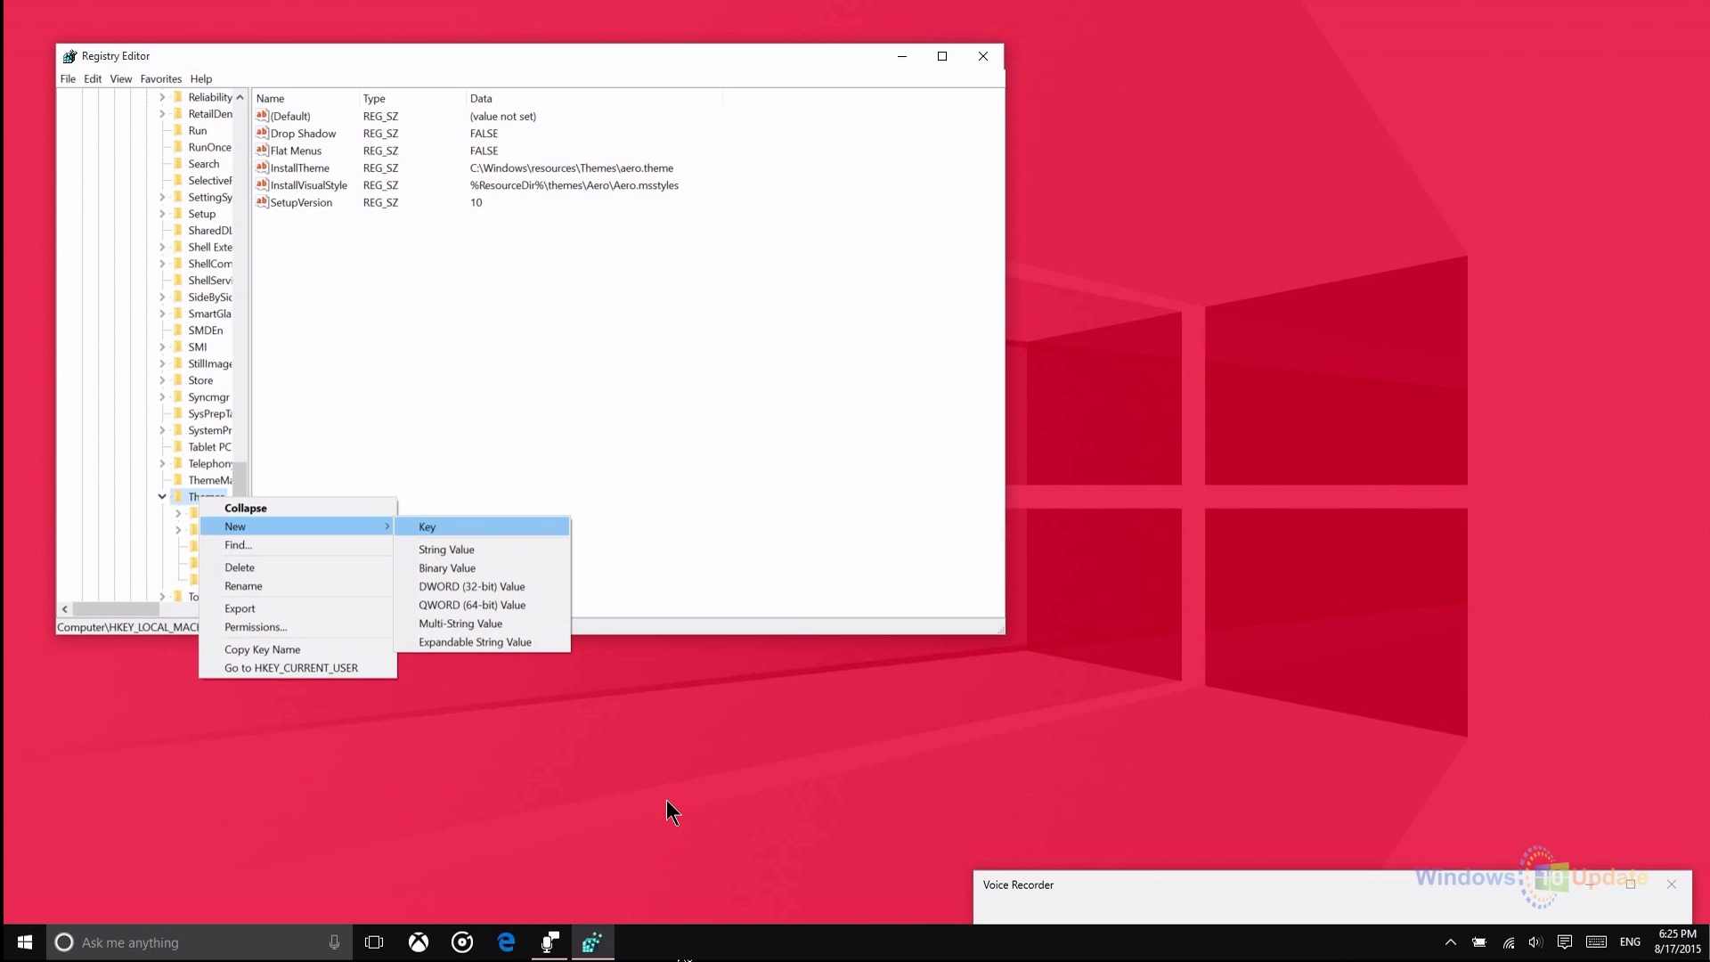
key(Return)
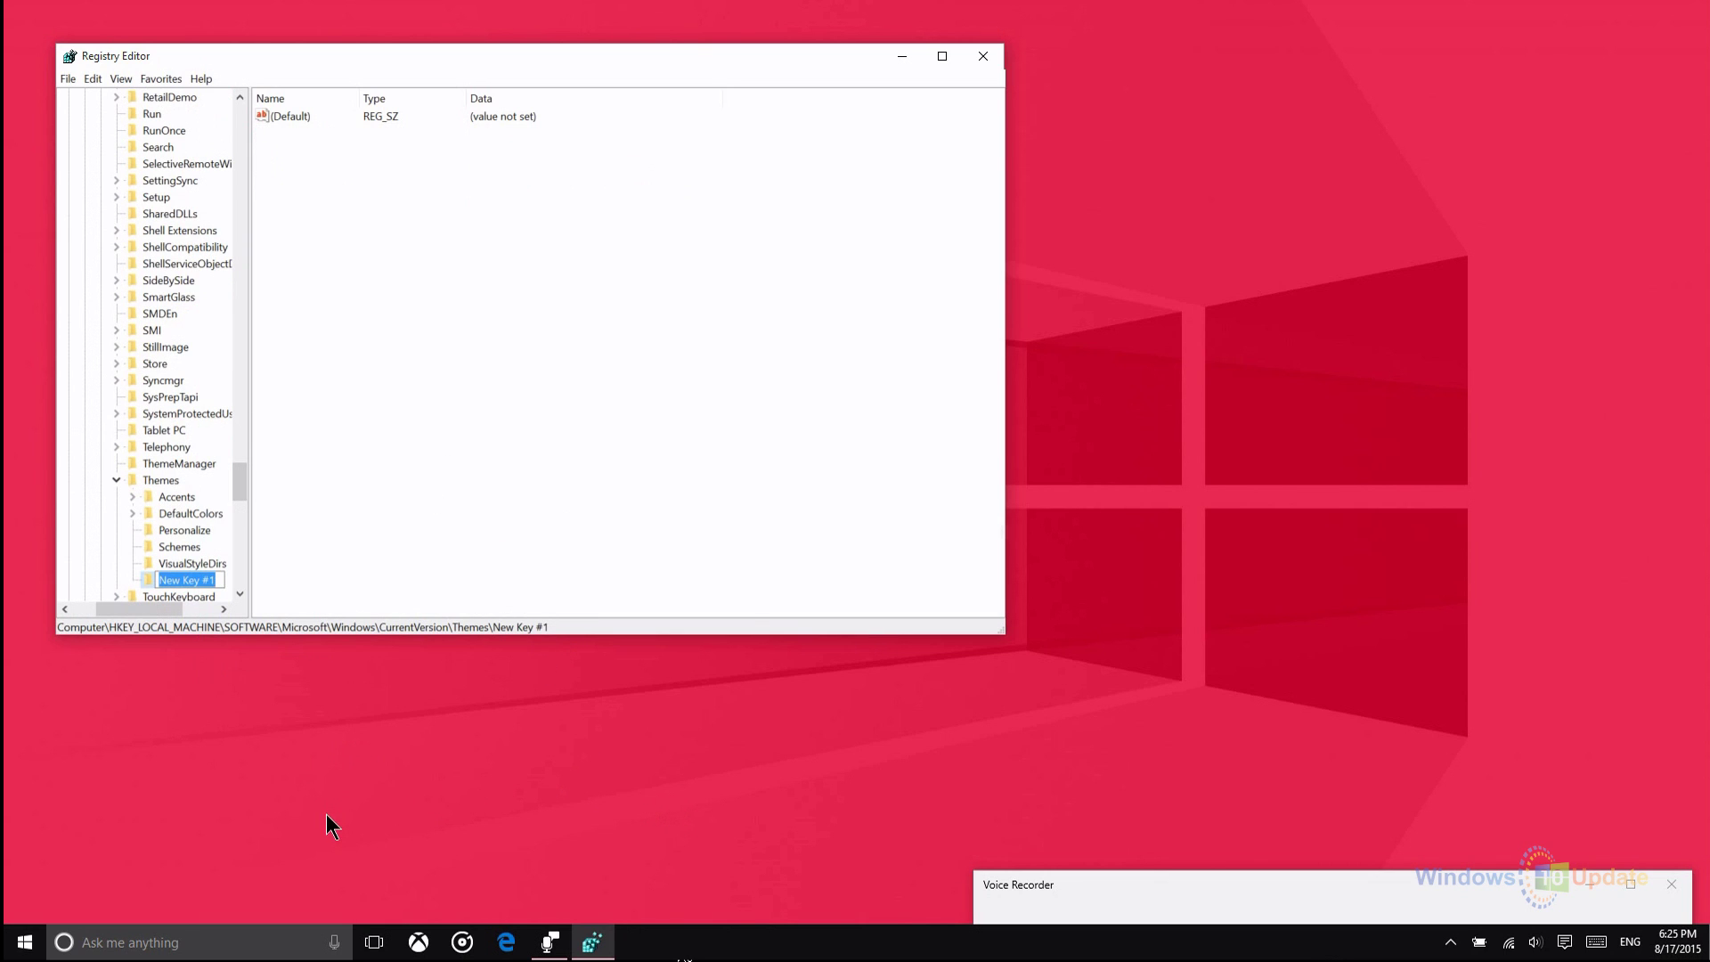
key(Return)
key(Return)
key(shift+F10)
key(Down)
key(Down)
key(Down)
key(Up)
key(Up)
key(Up)
key(Right)
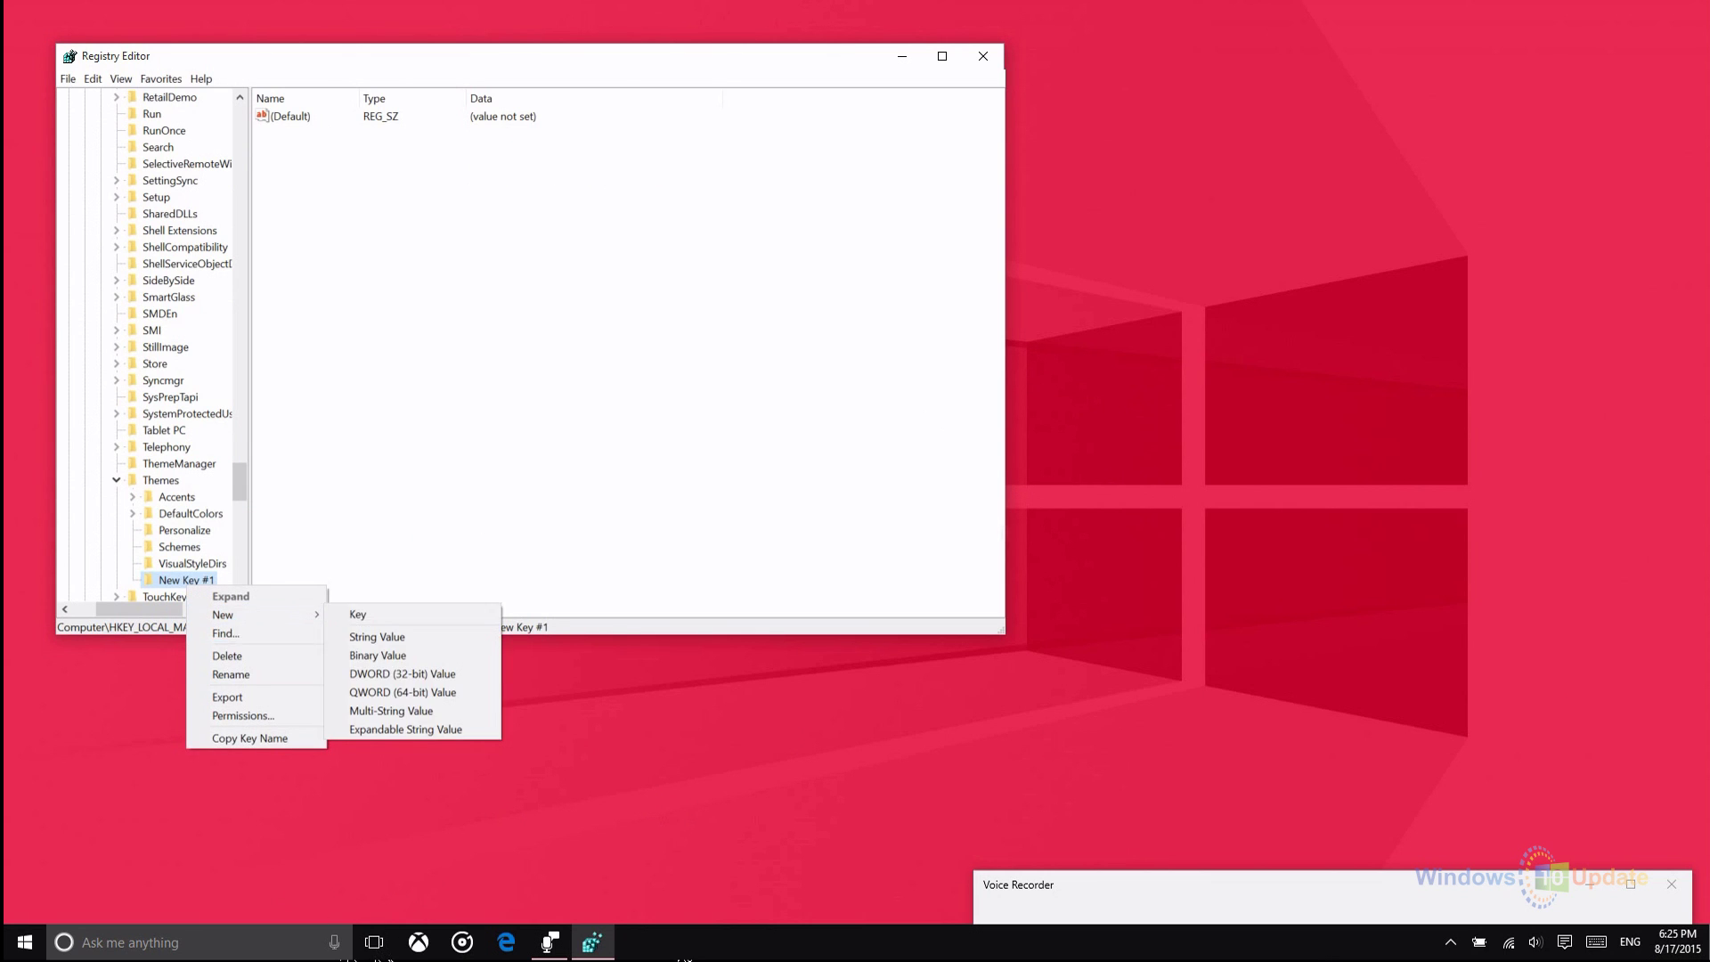
key(Left)
key(Down)
key(Down)
key(Return)
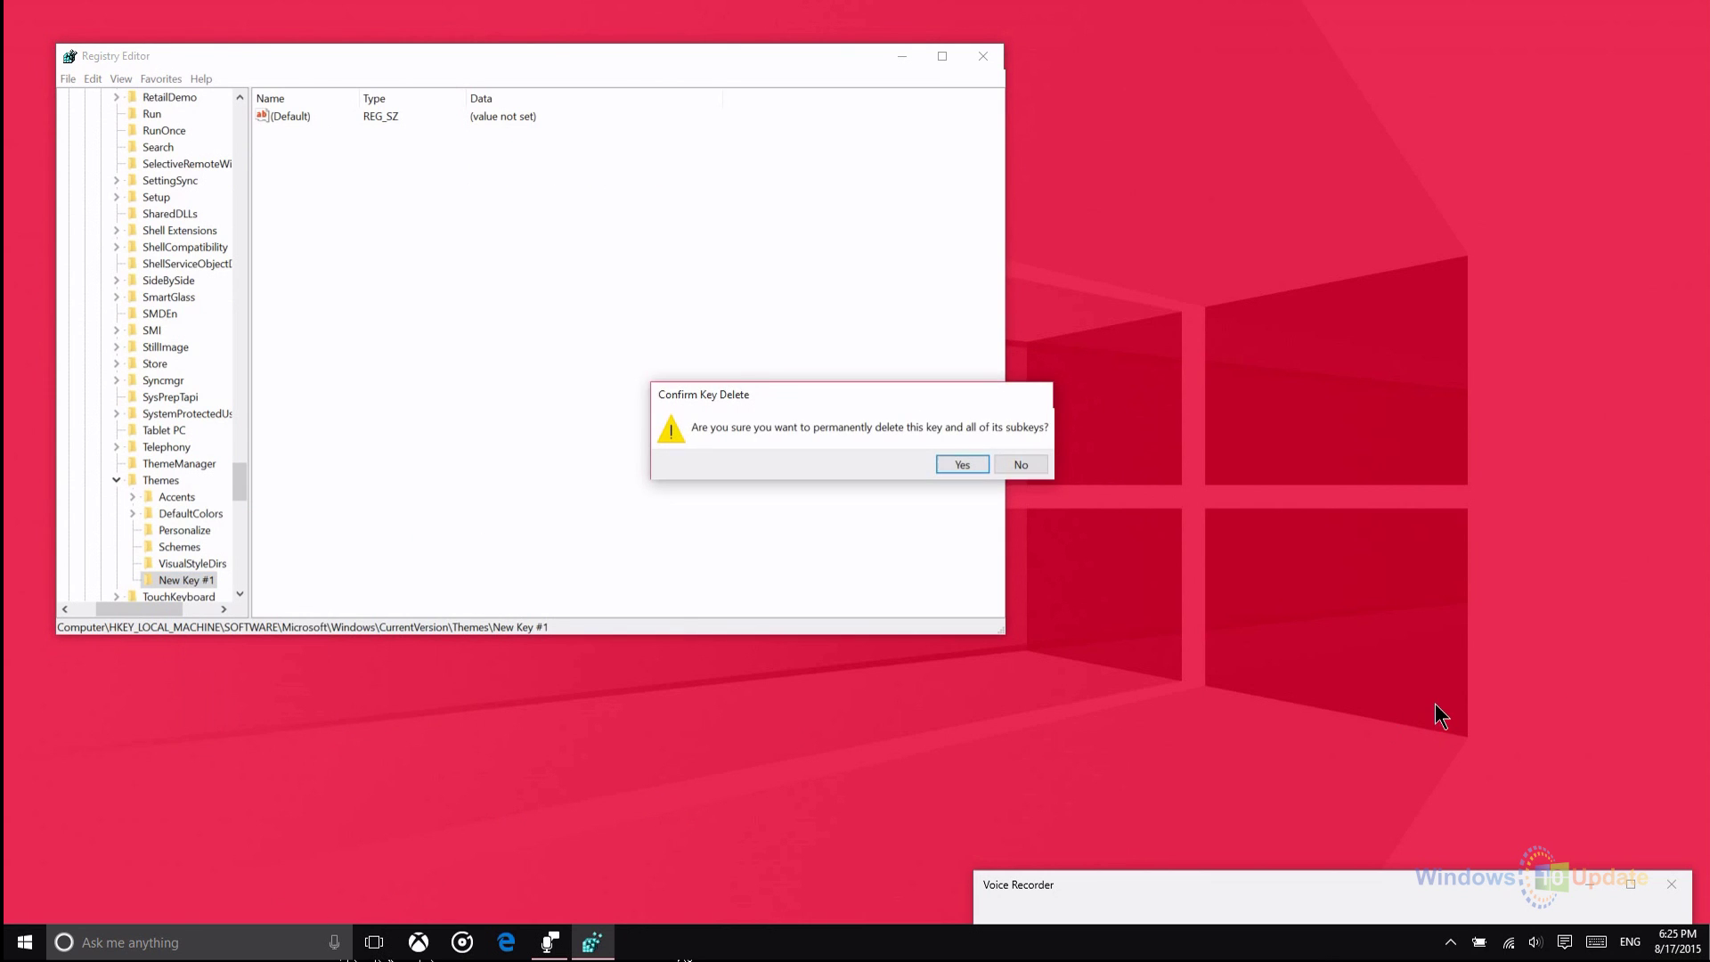
key(Return)
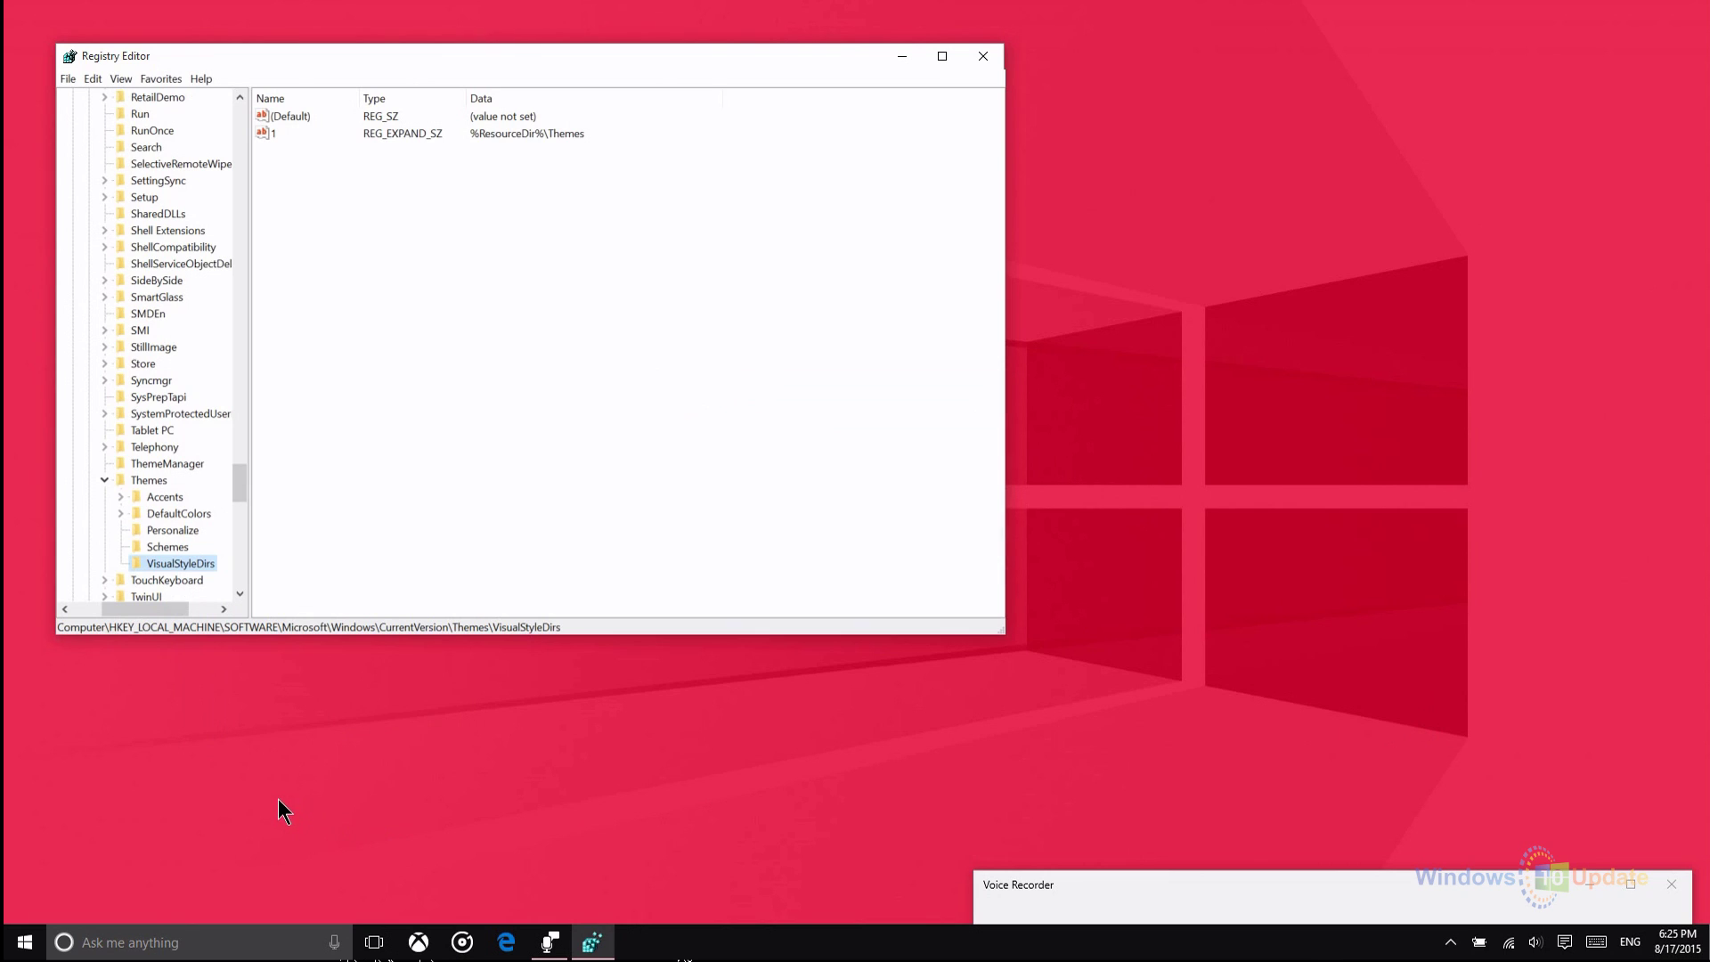
Step: Add a DWORD (32-bit) value named AppsUseLightTheme, data 0, under HKLM Personalize
key(Up)
key(Up)
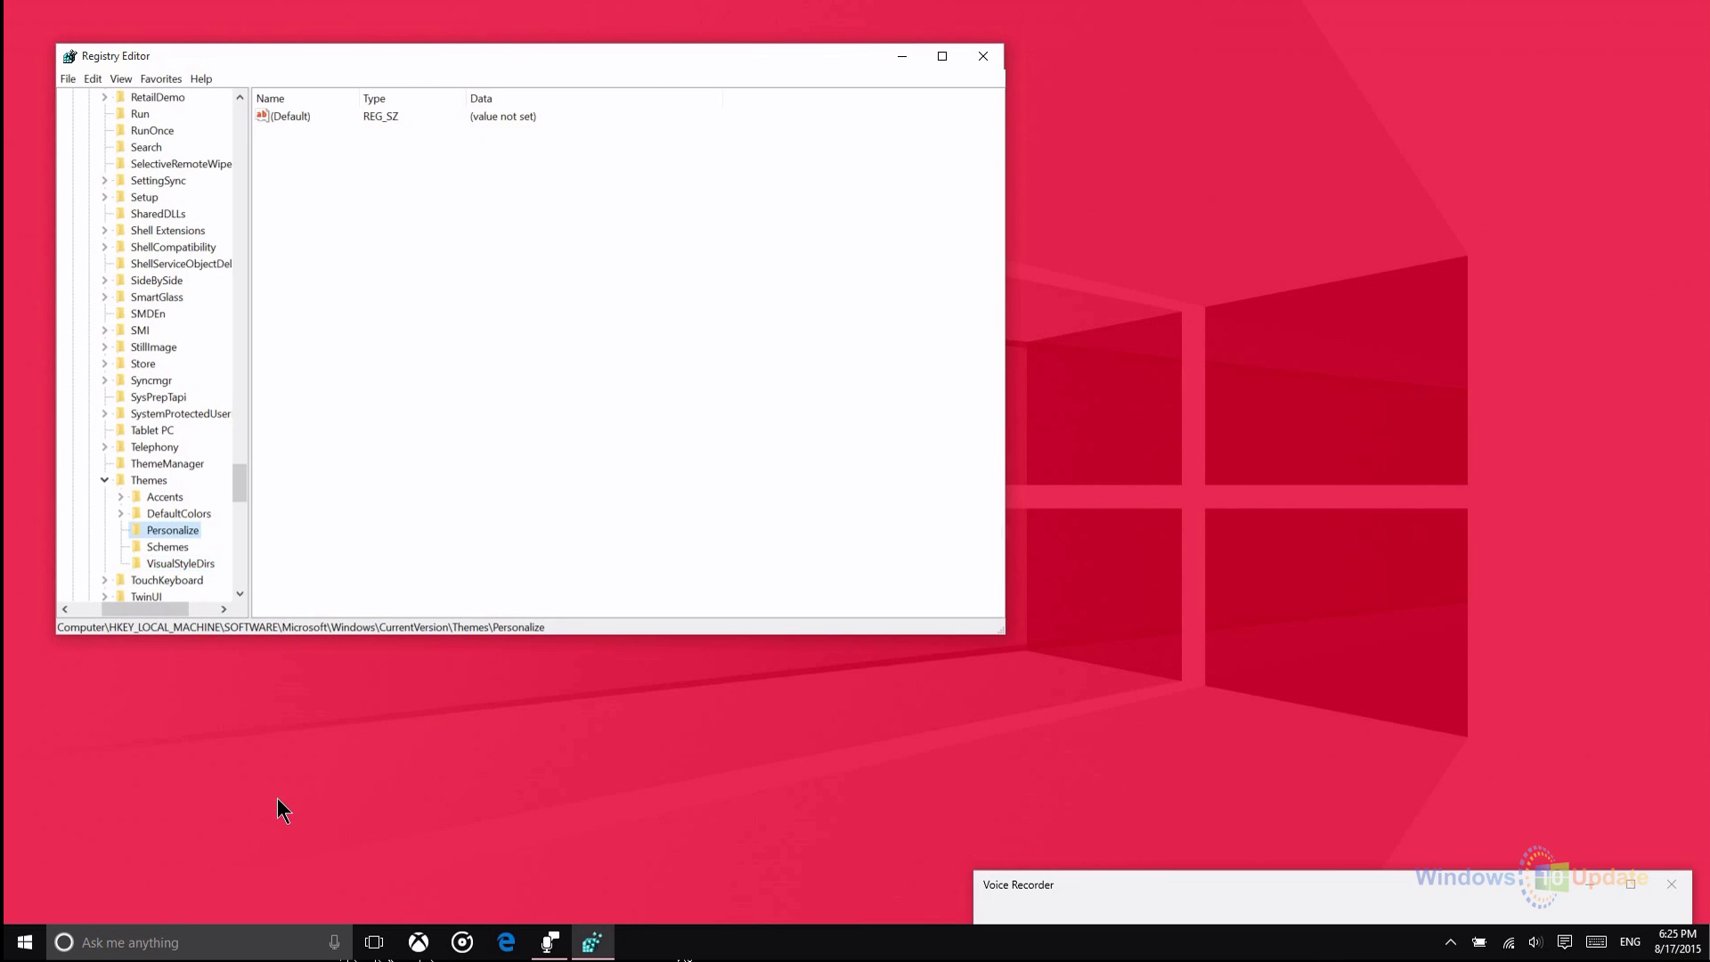
key(shift+F10)
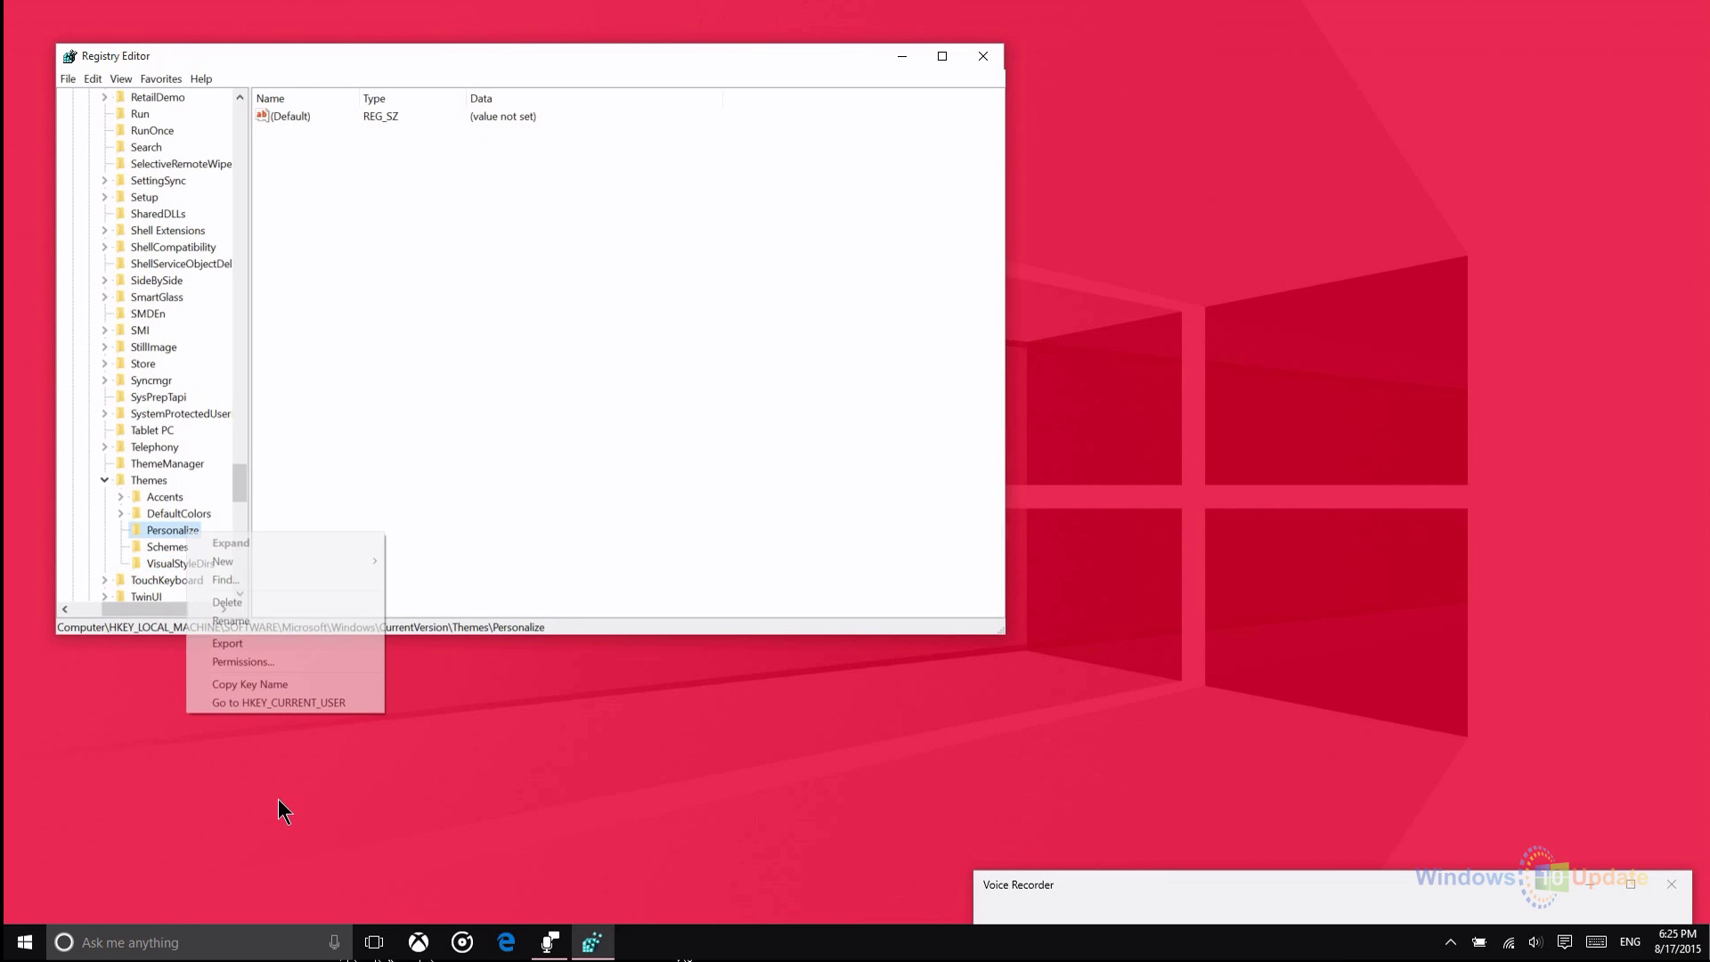
key(Down)
key(Right)
key(Down)
key(Down)
key(Down)
key(Down)
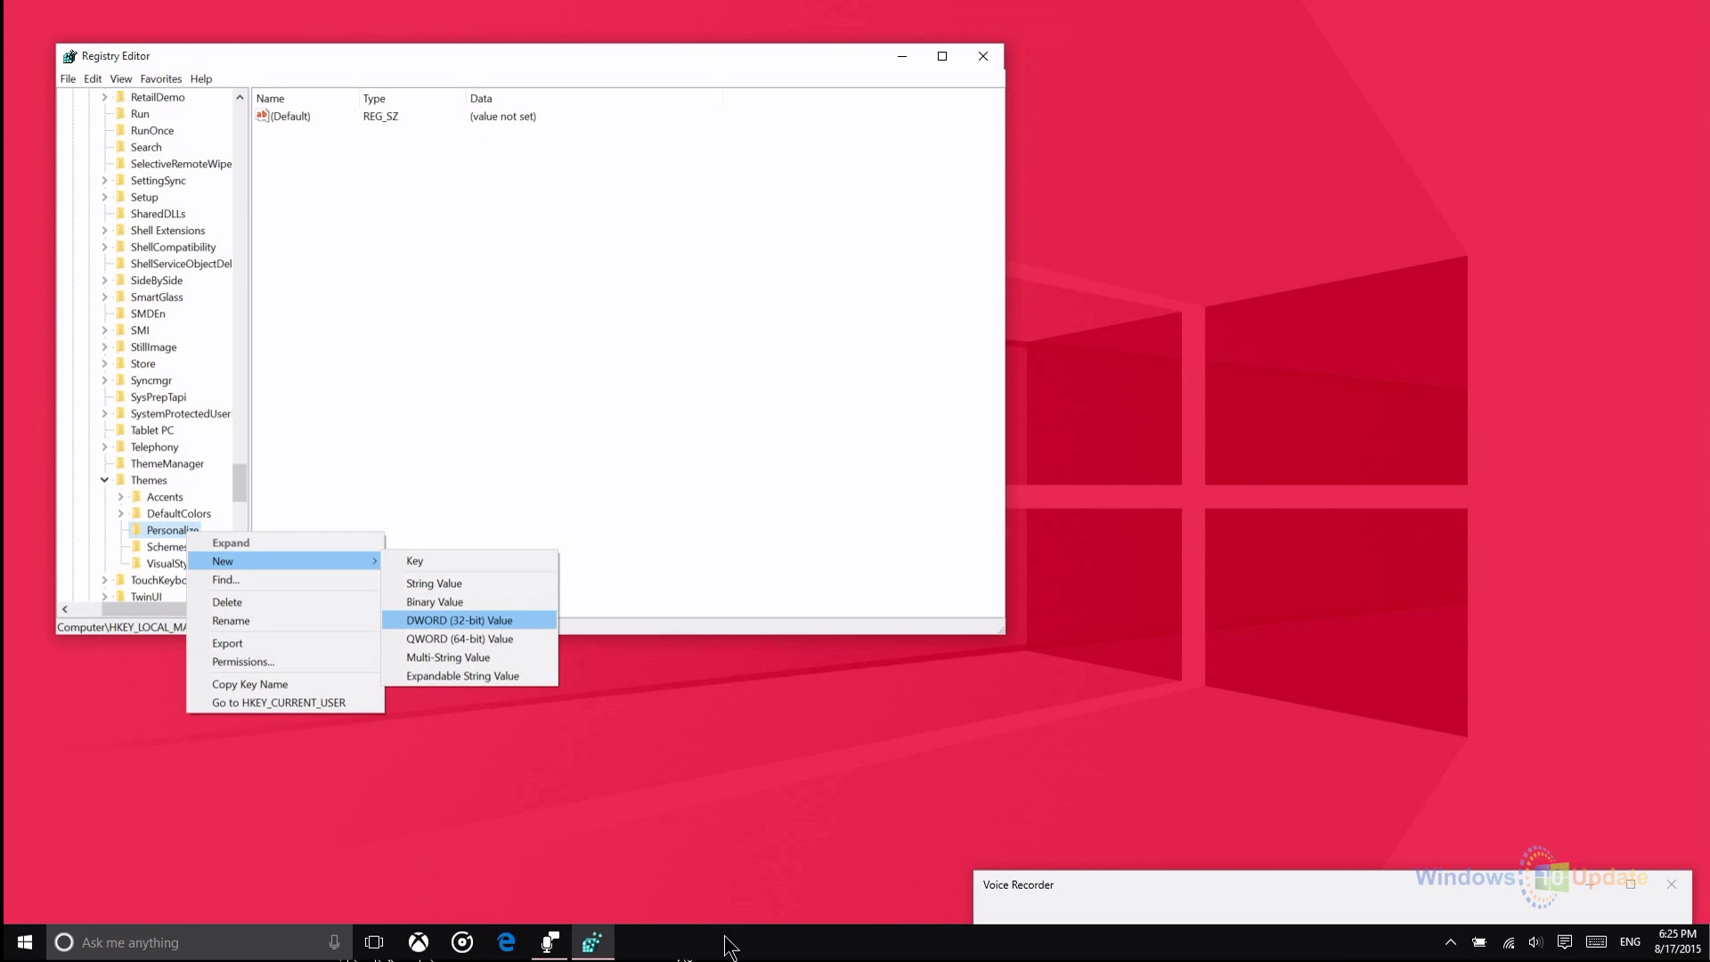
key(Return)
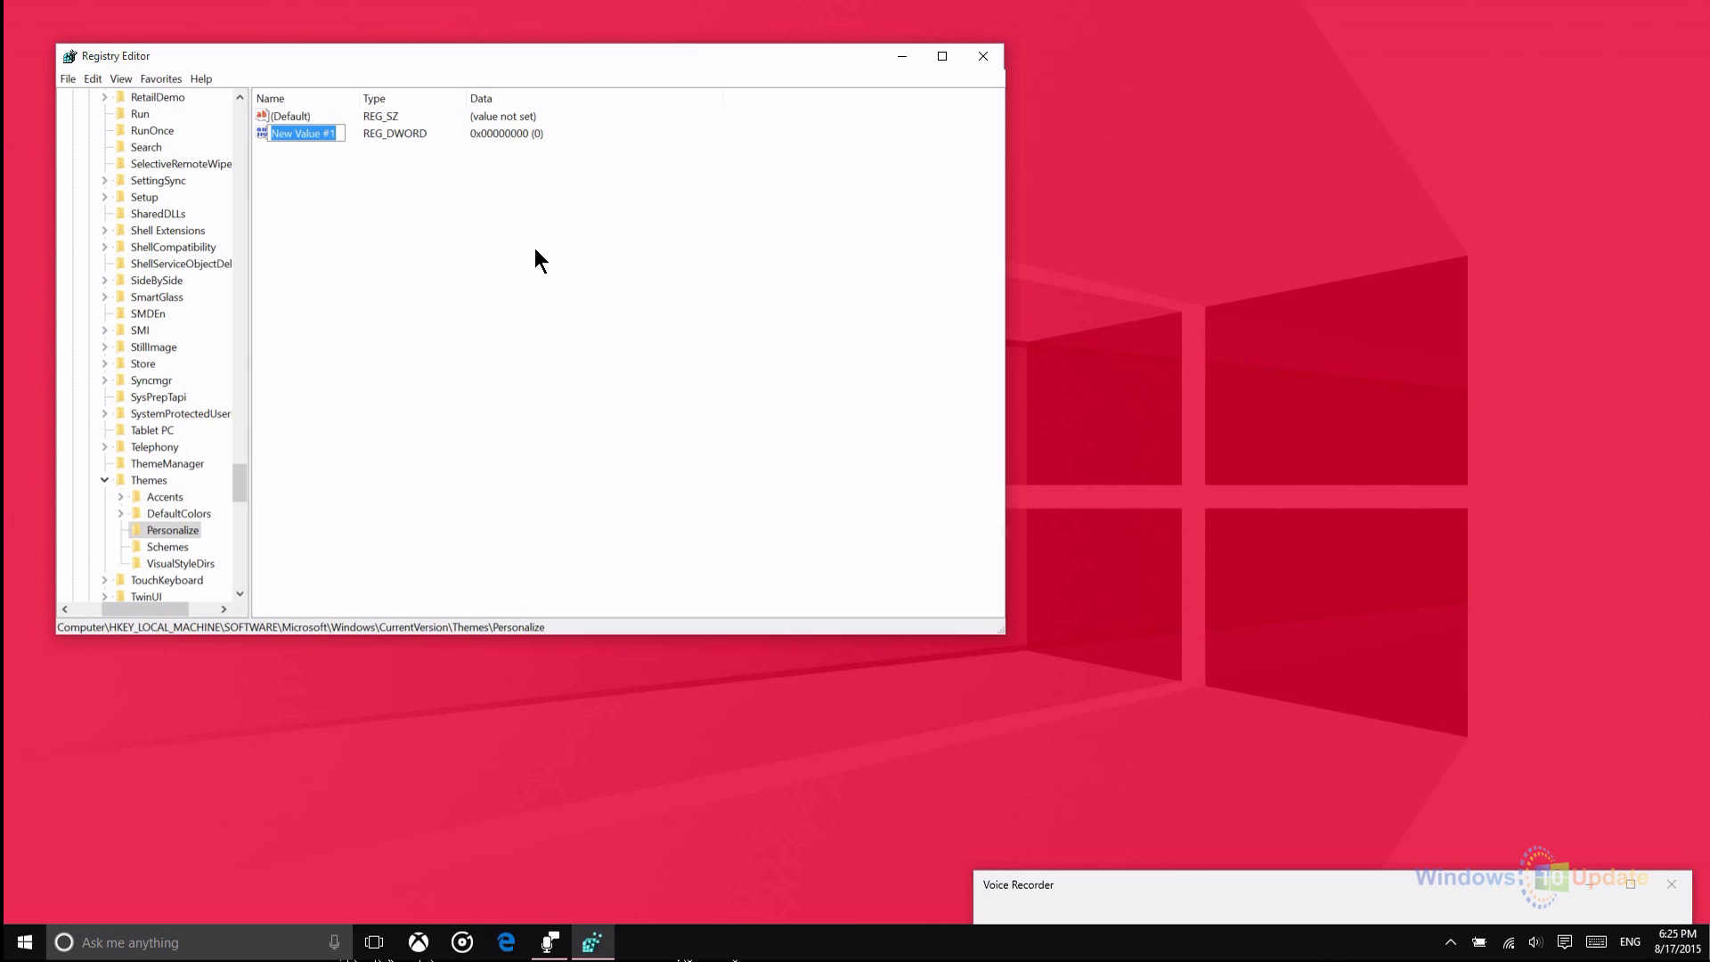
text(Apps)
text(UseLightT)
text(heme)
key(Return)
click(480, 200)
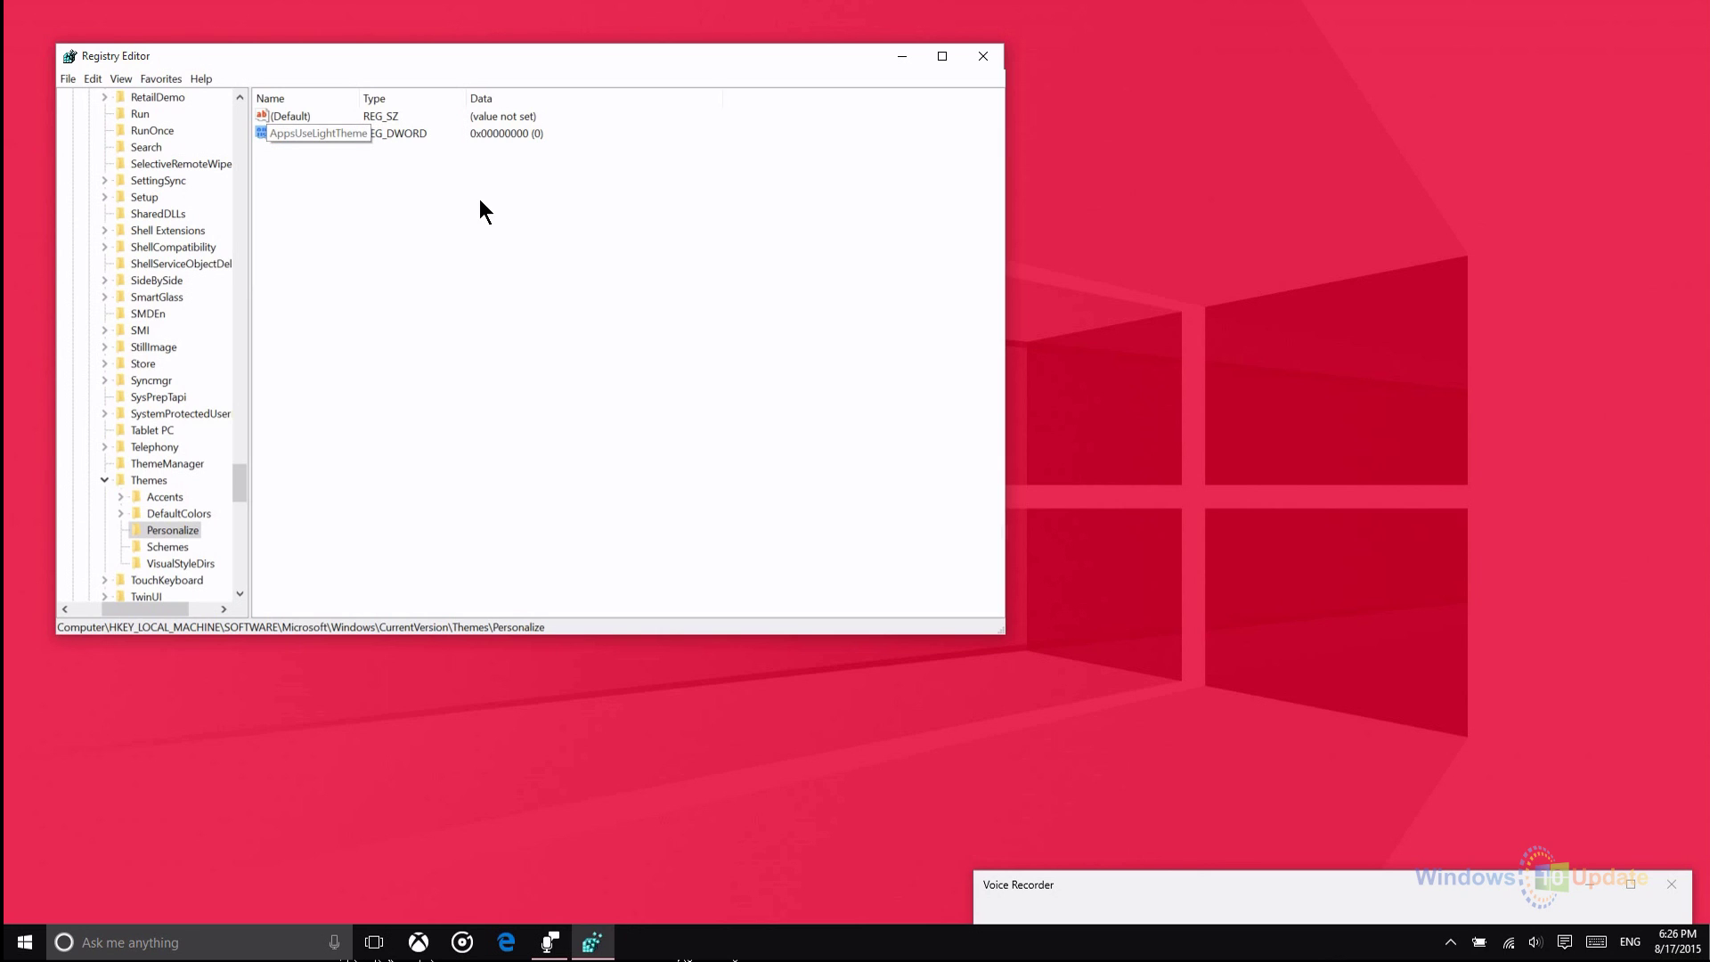
key(Return)
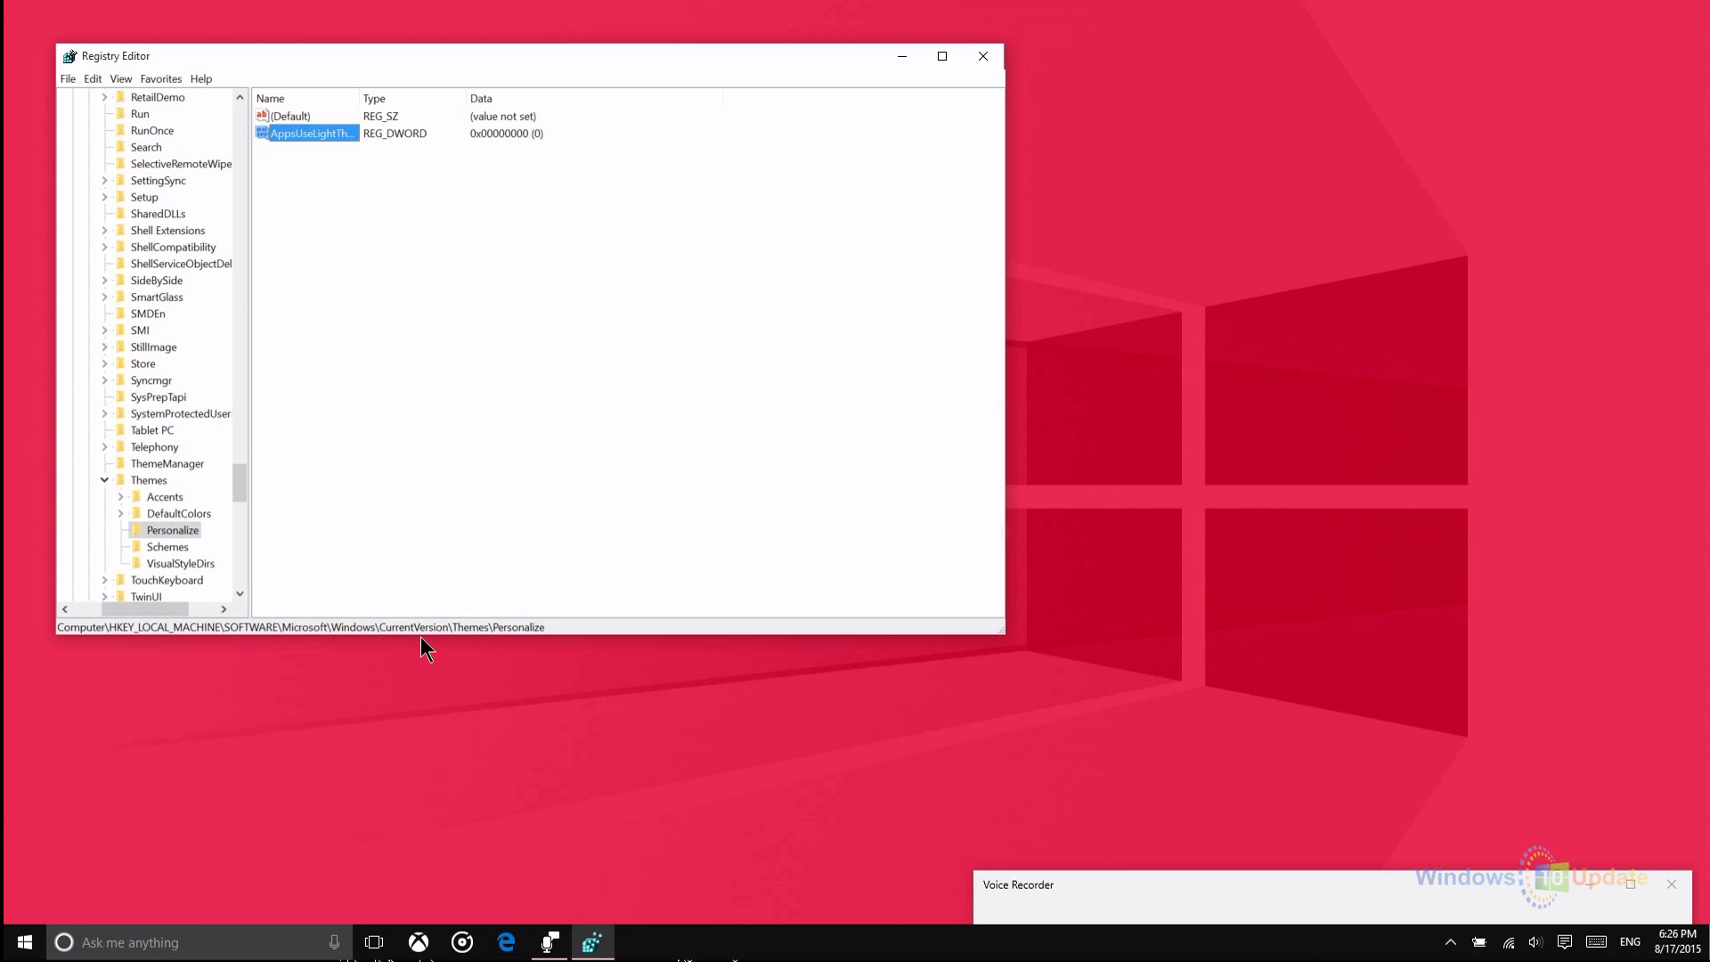
scroll(147, 348, up, 15)
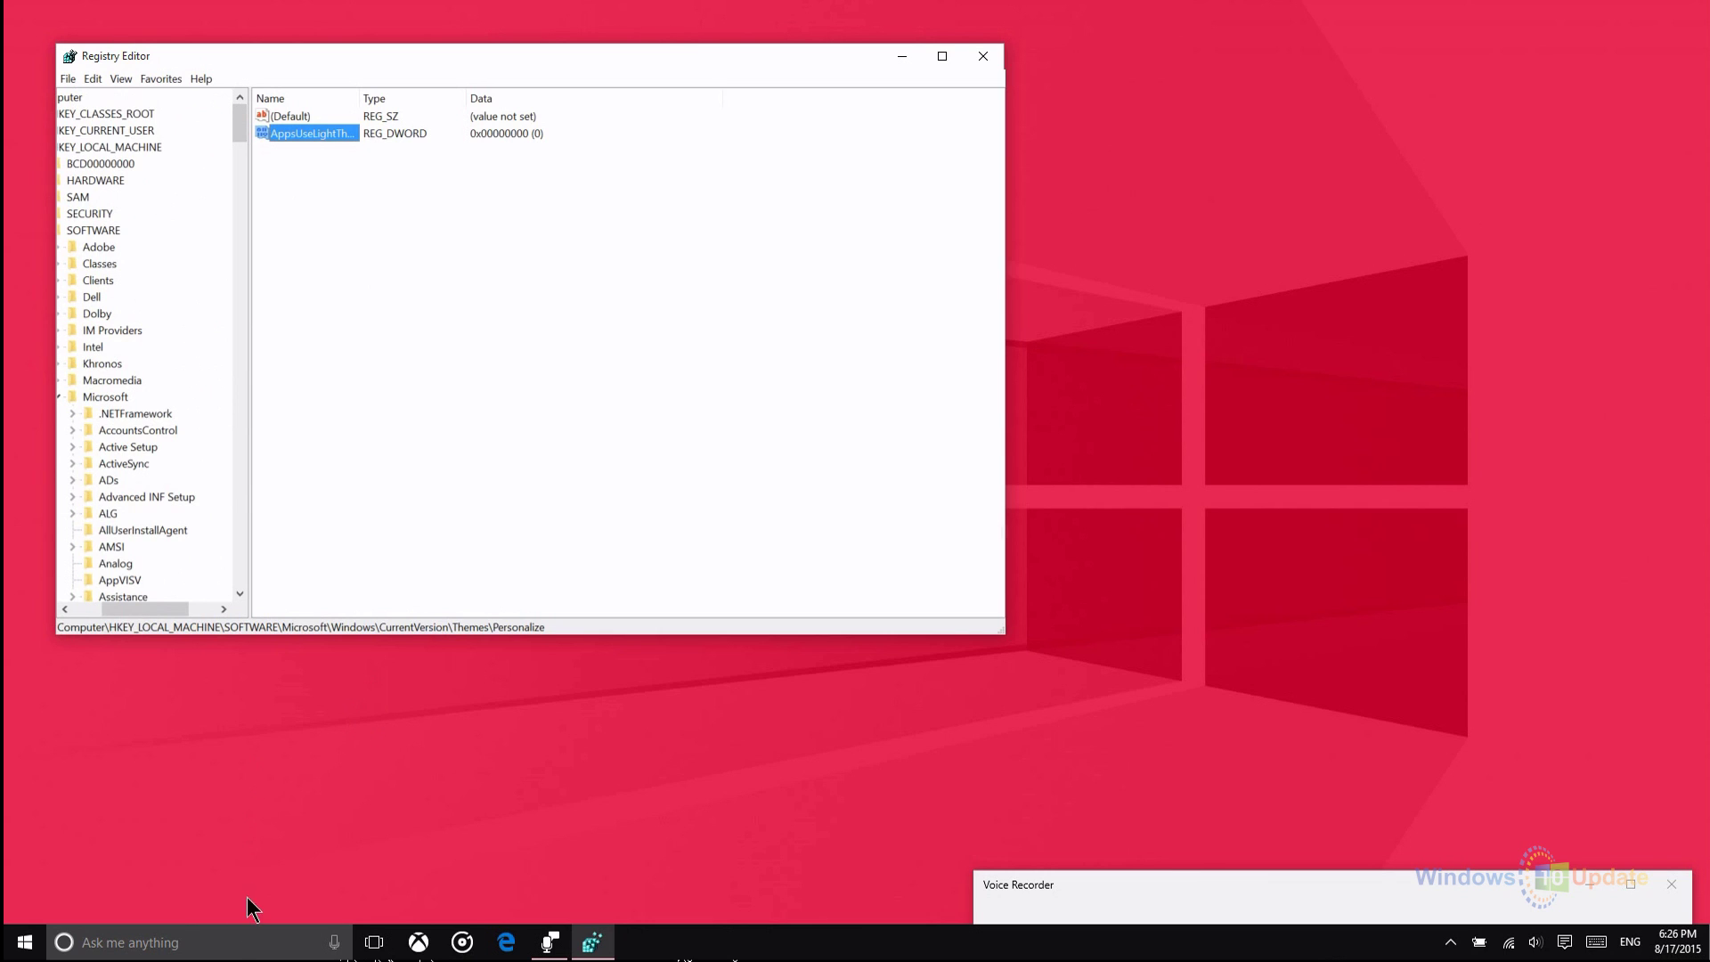
Step: Collapse the registry tree back to its root keys to reach HKEY_CURRENT_USER
click(124, 230)
key(Left)
key(Left)
key(Left)
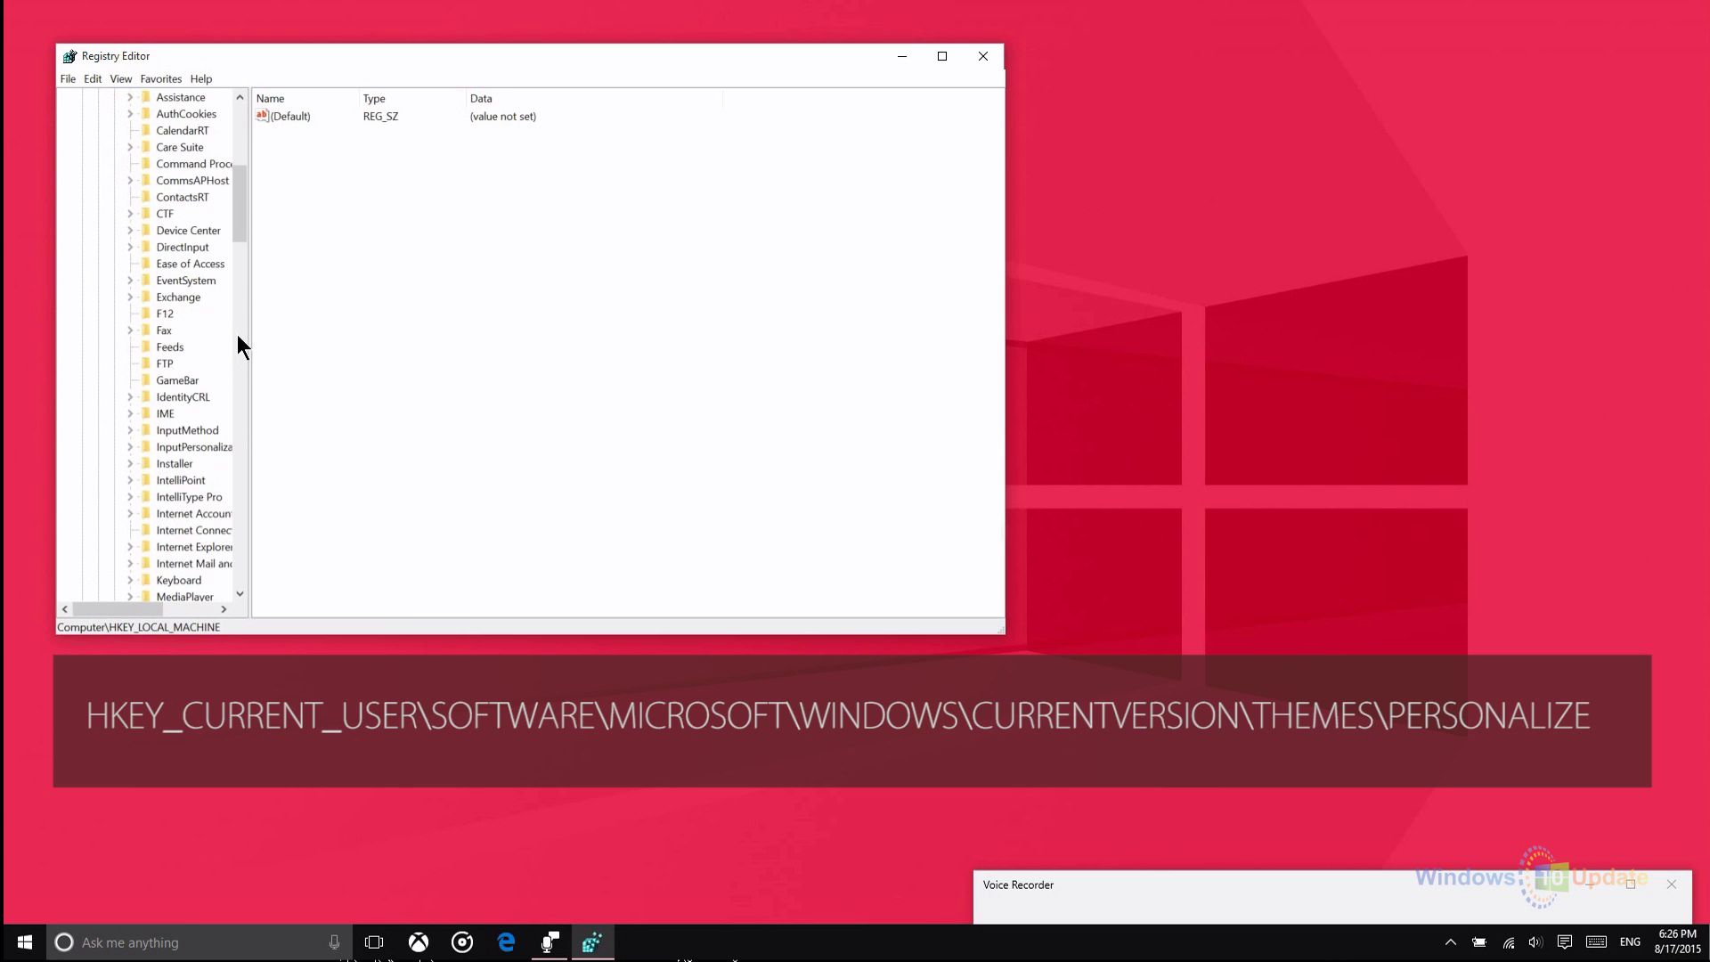
scroll(237, 334, down, 5)
scroll(240, 346, down, 5)
scroll(240, 347, down, 5)
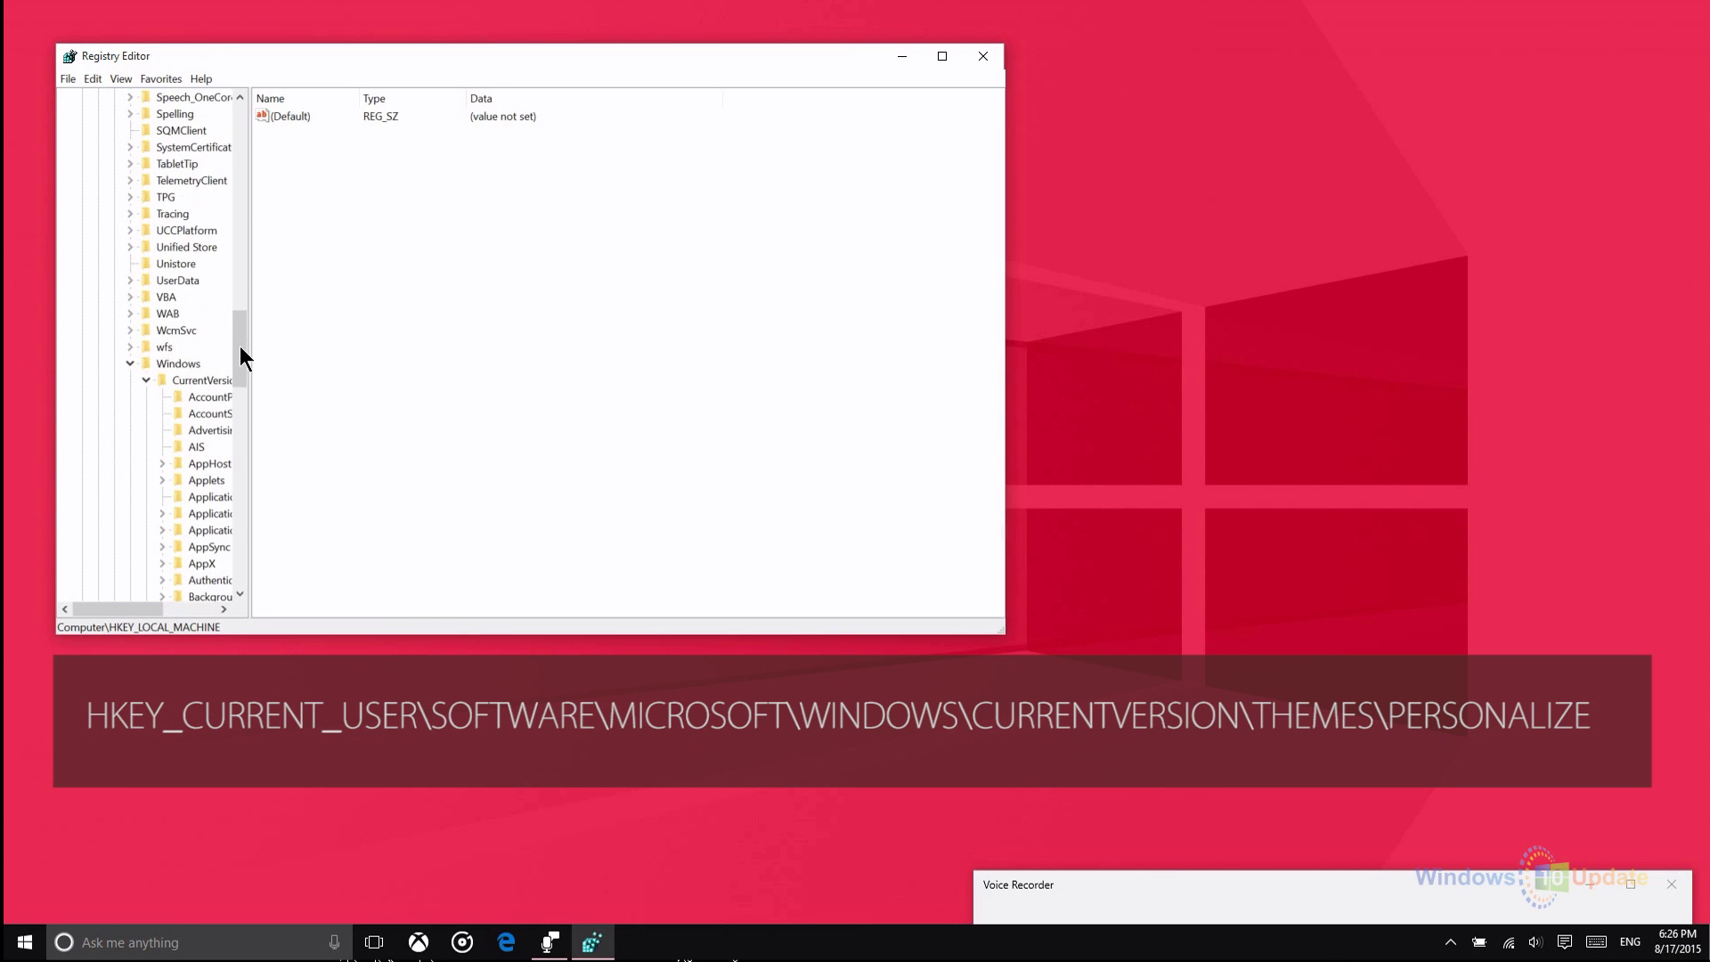
scroll(240, 345, down, 3)
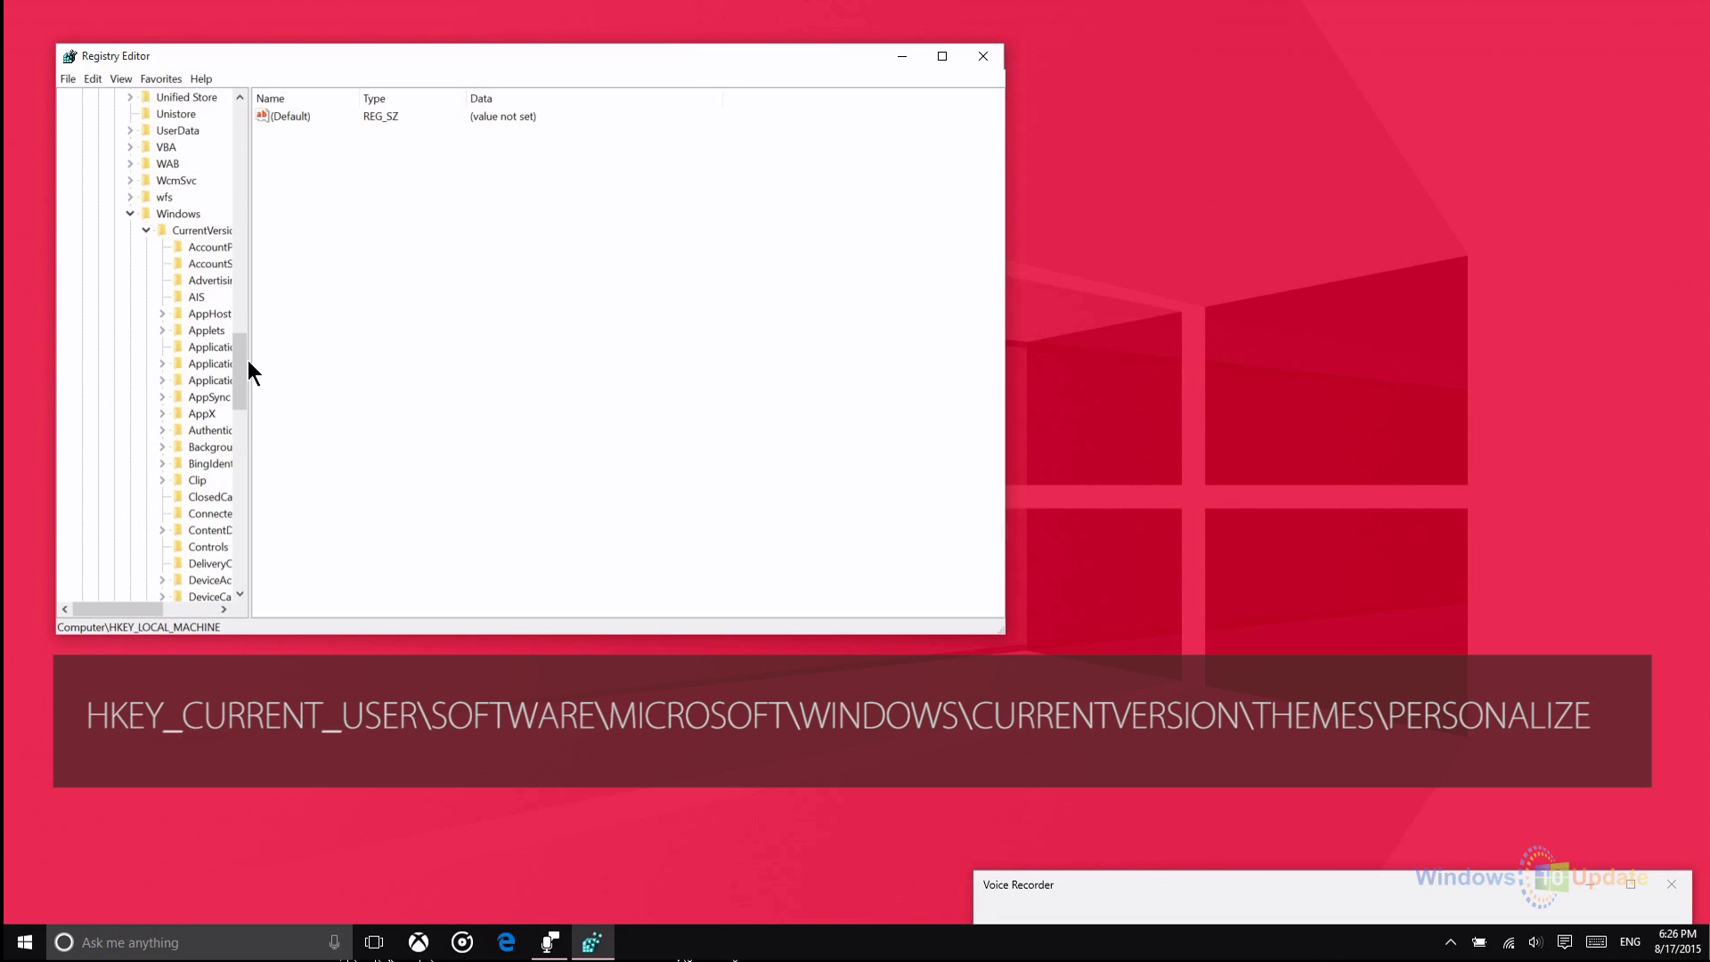
scroll(248, 360, down, 3)
scroll(247, 360, down, 3)
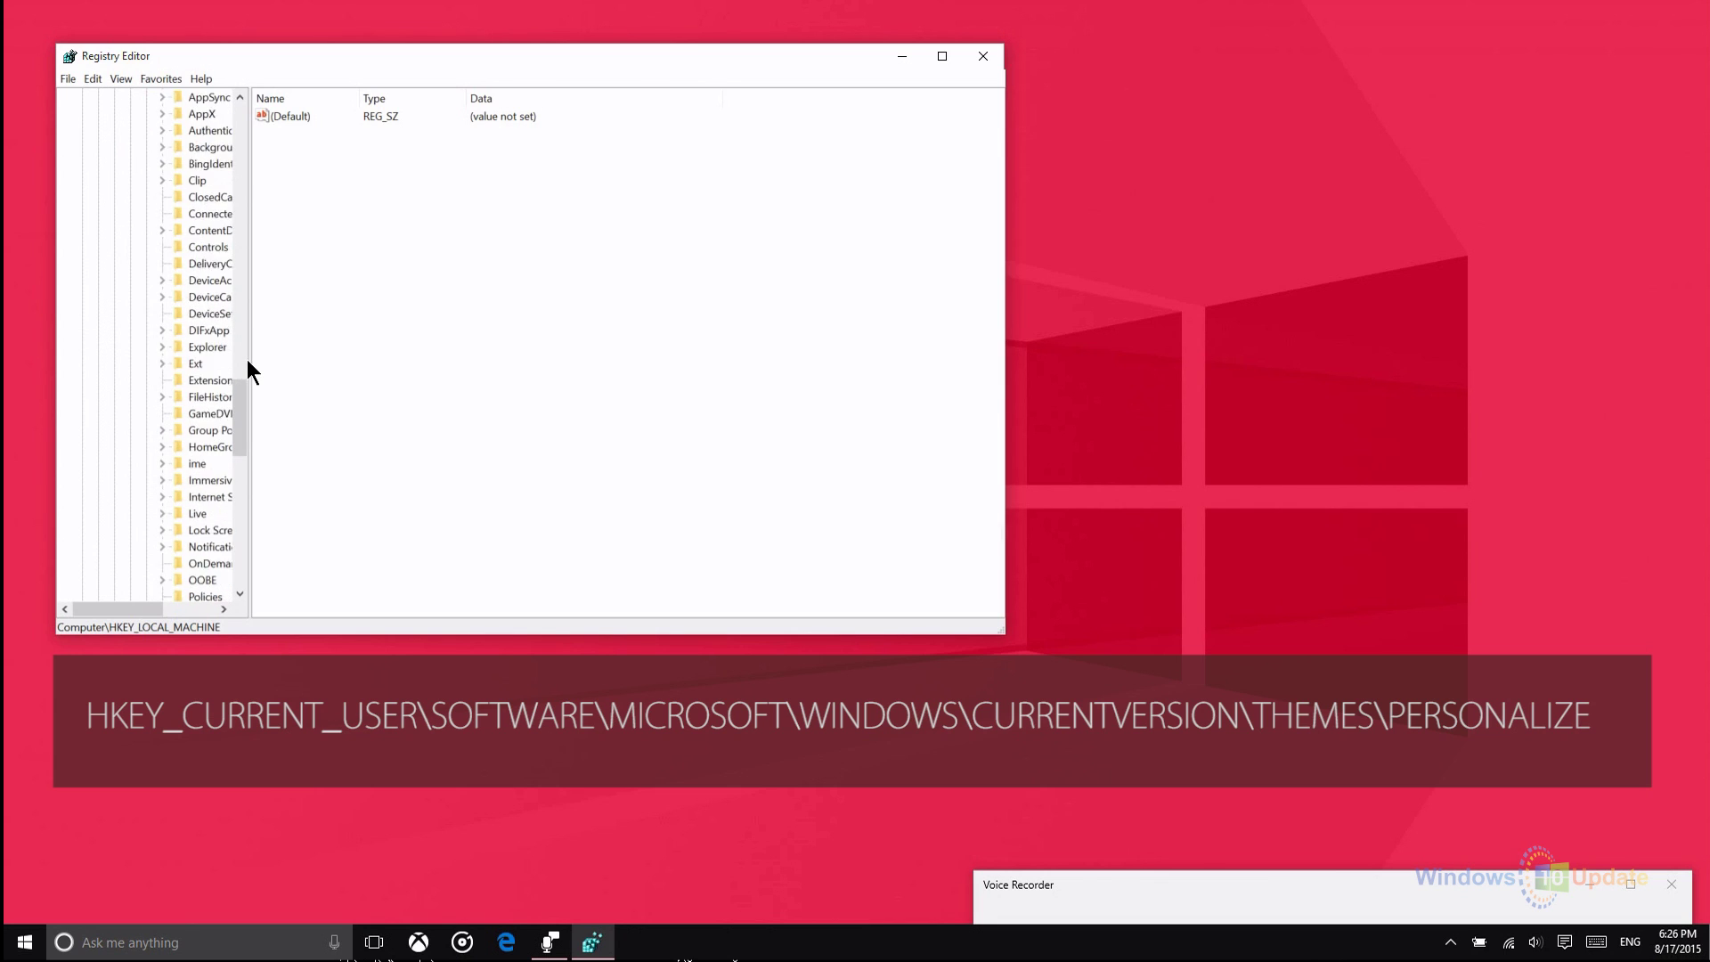
scroll(247, 360, down, 3)
scroll(248, 359, down, 3)
scroll(247, 360, down, 3)
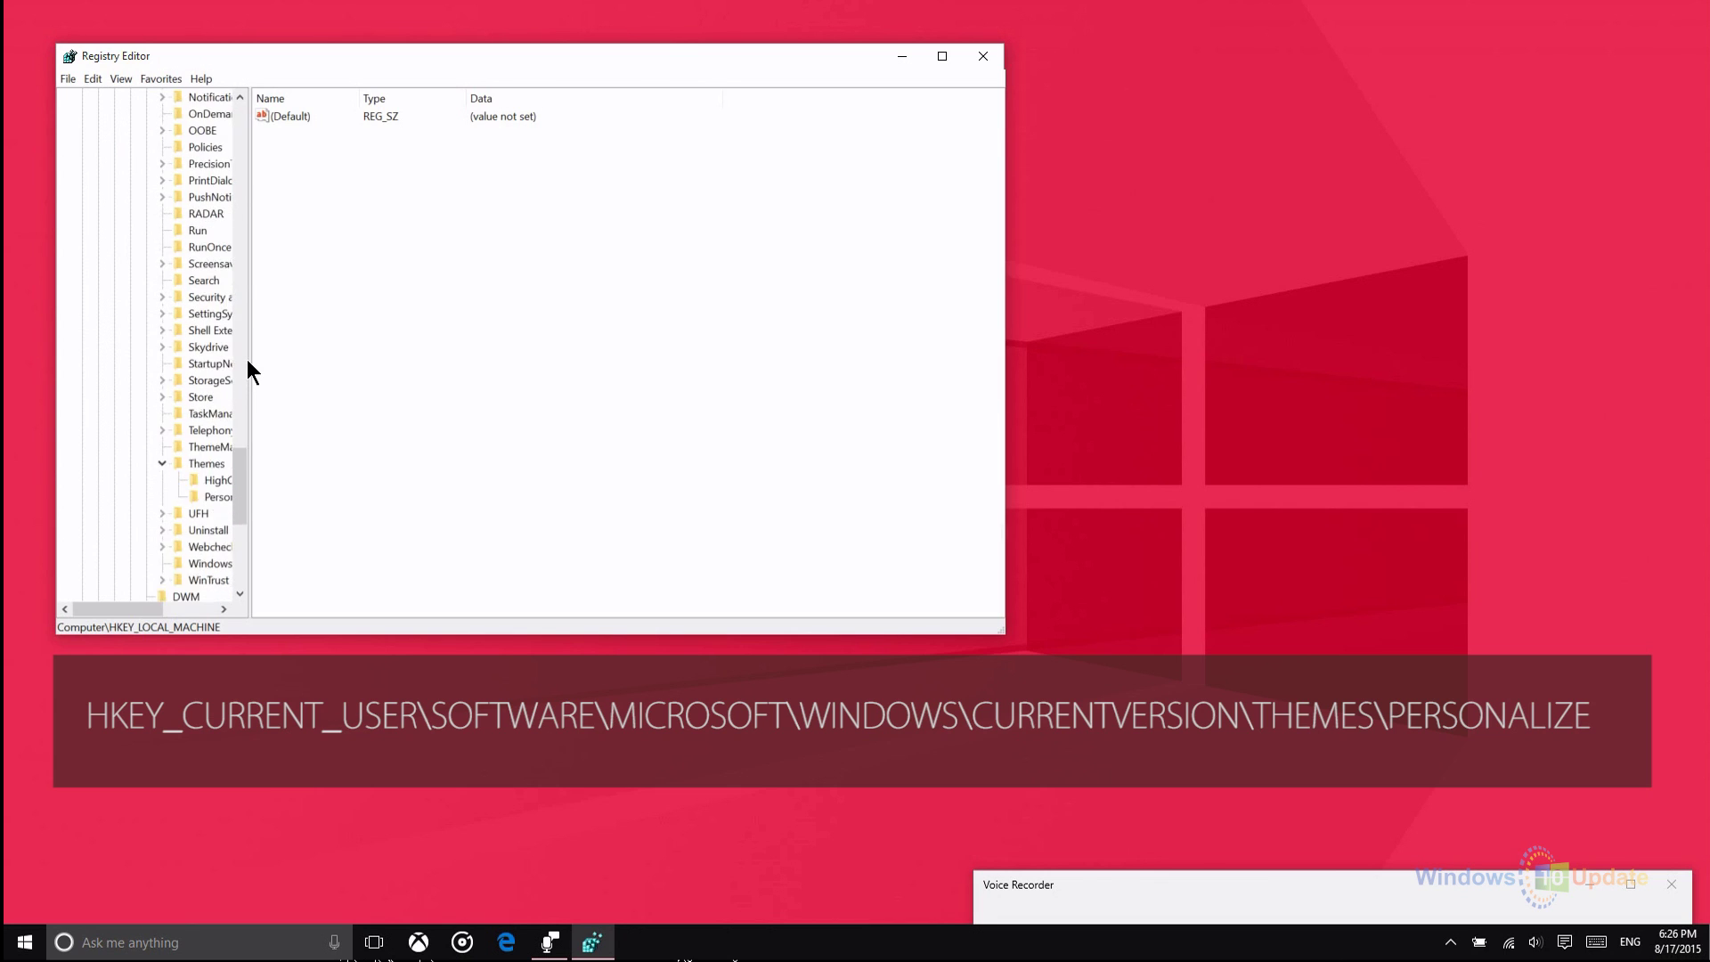
scroll(246, 360, down, 3)
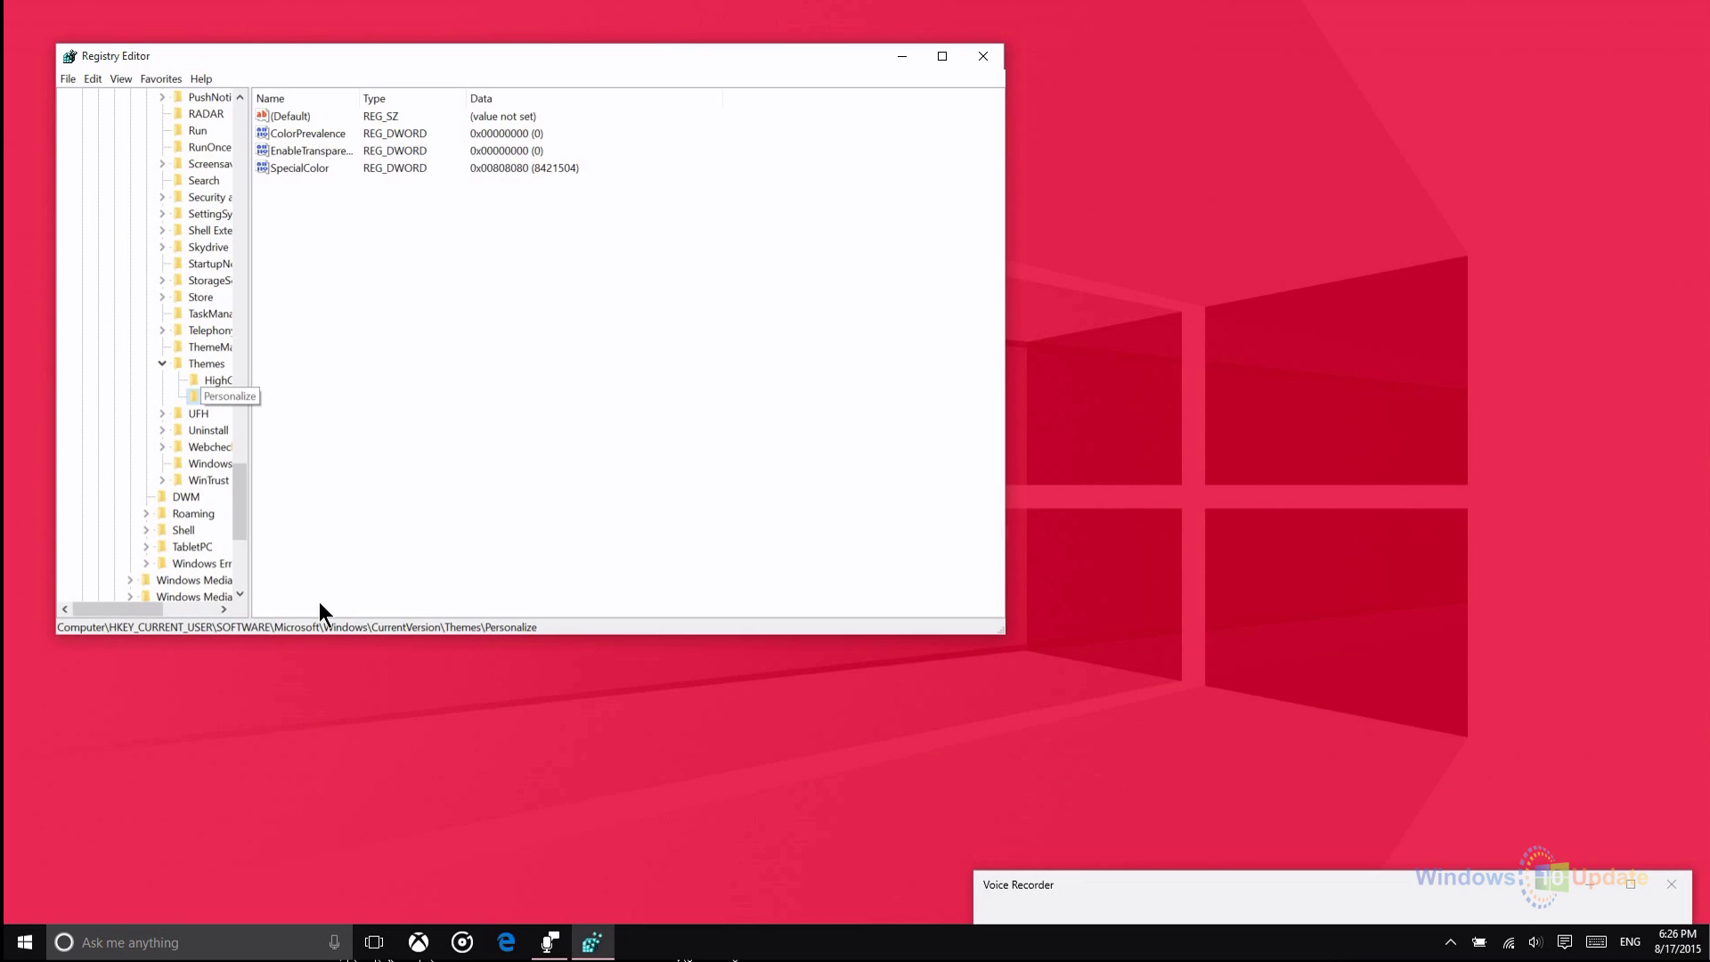
Step: Create a DWORD (32-bit) value AppsUseLightTheme, data 0, in HKCU Themes\Personalize
key(shift+F10)
key(Down)
key(Down)
key(Right)
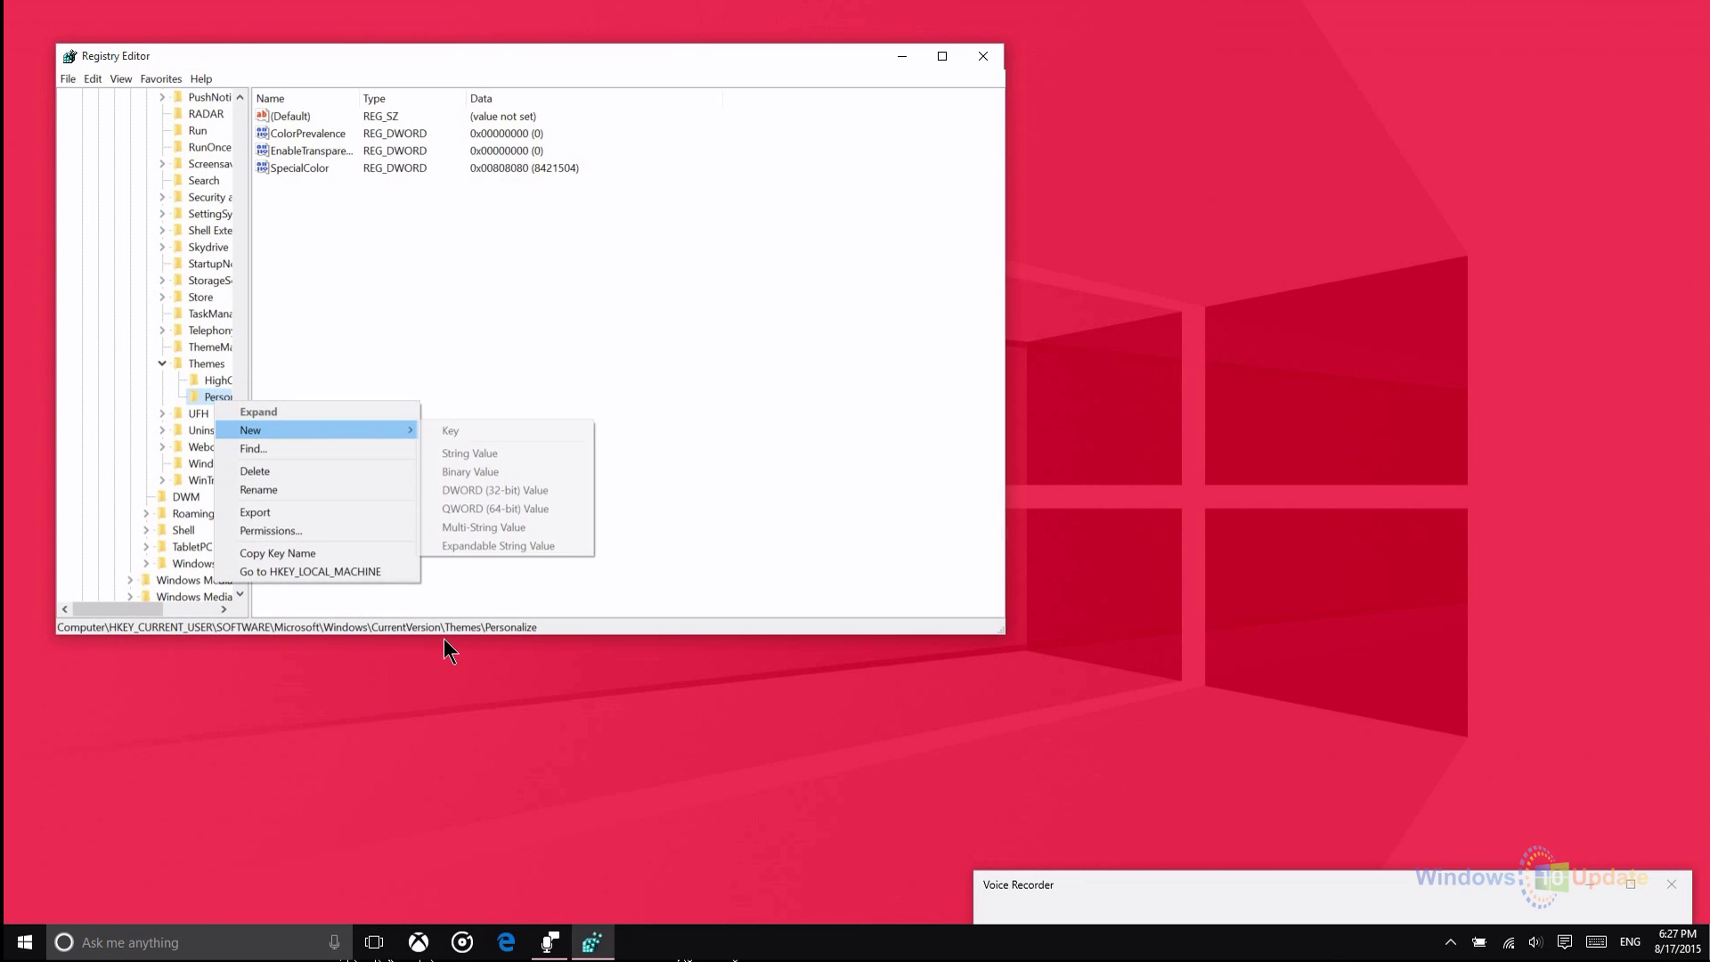
key(Escape)
key(Escape)
key(shift+F10)
key(Down)
key(Down)
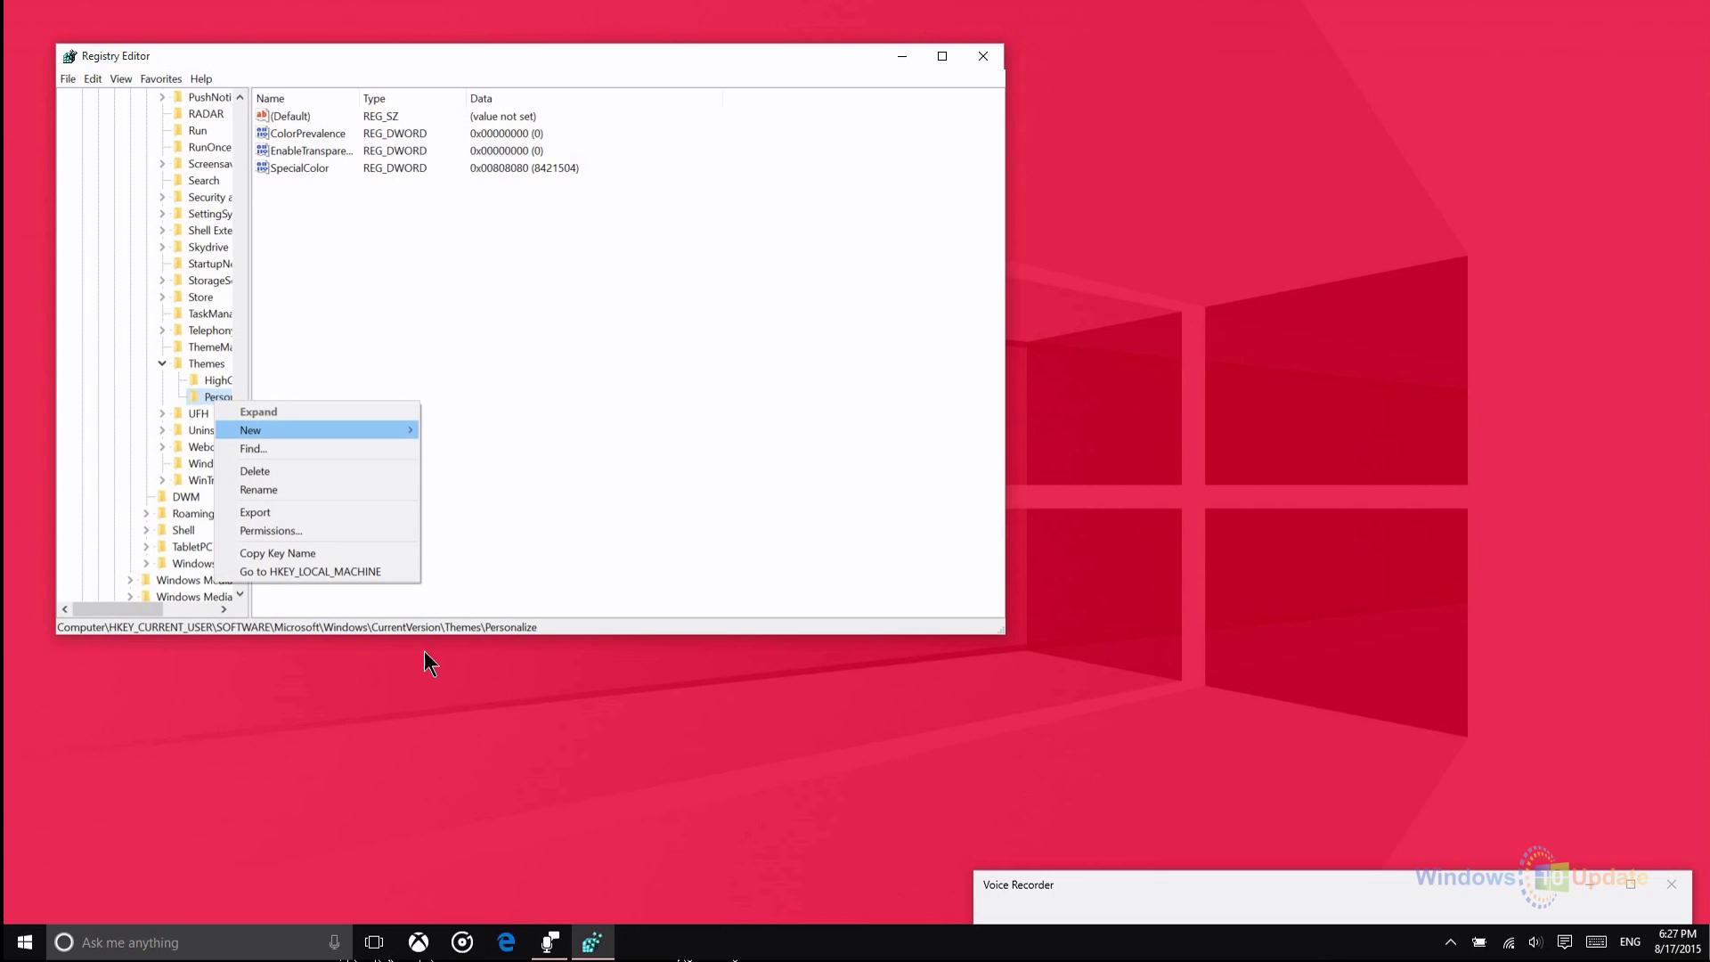
key(Right)
key(Down)
key(Down)
key(Down)
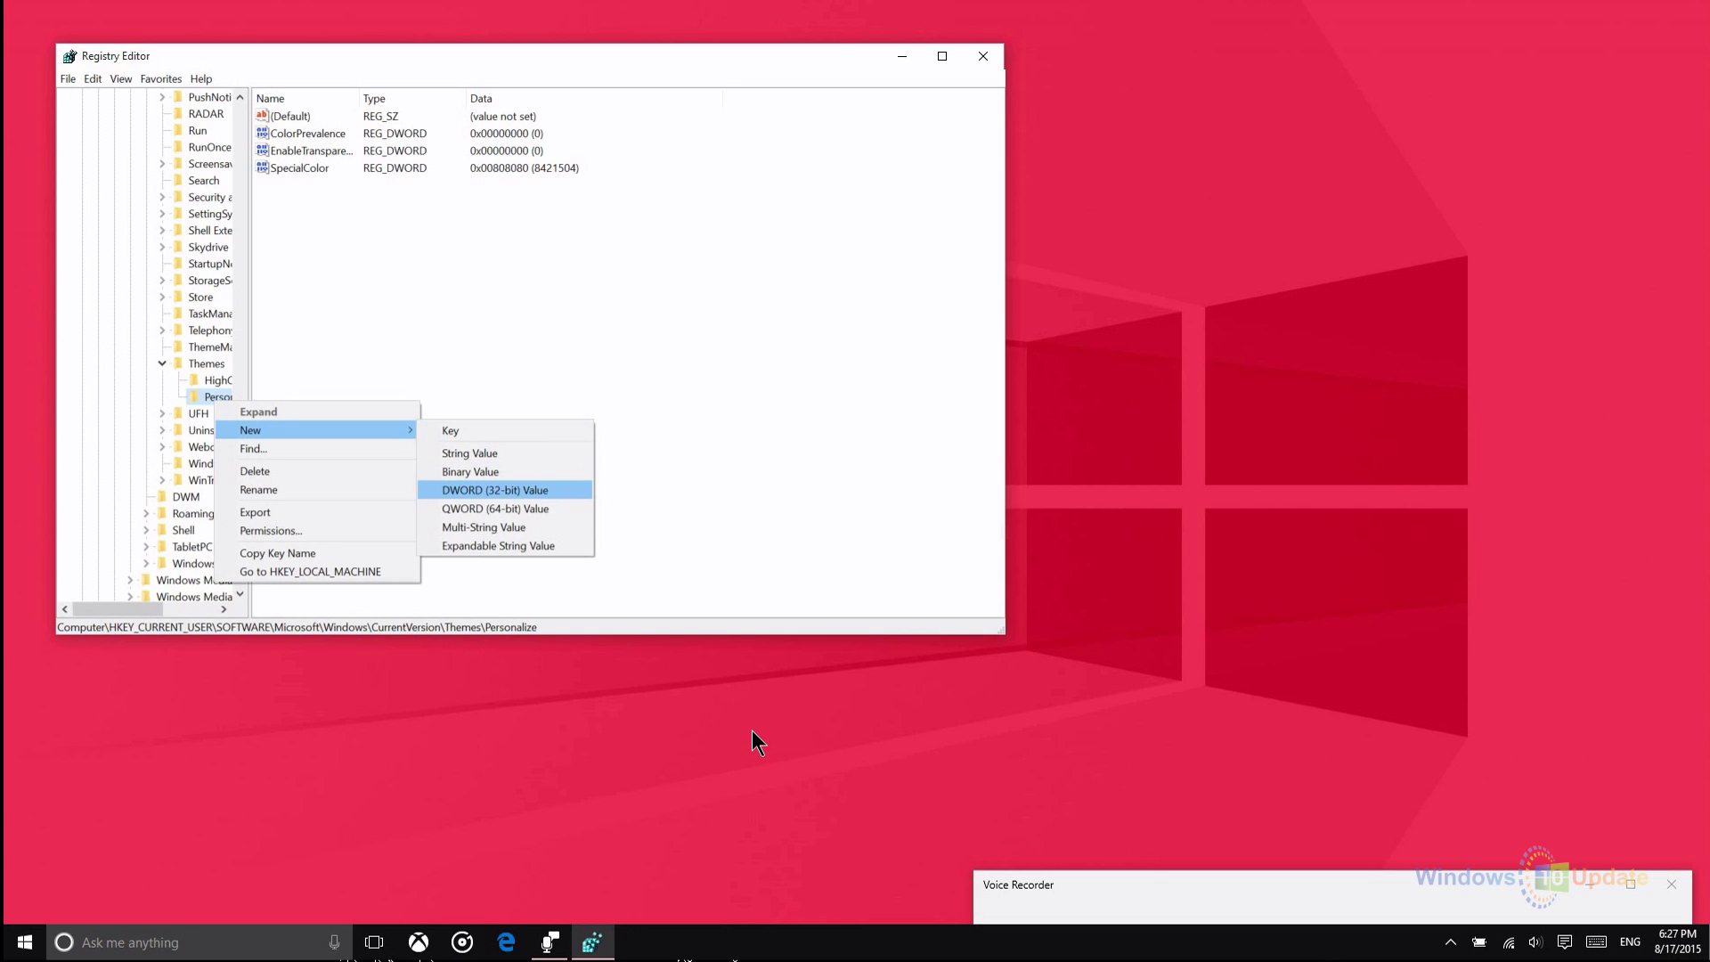
key(Return)
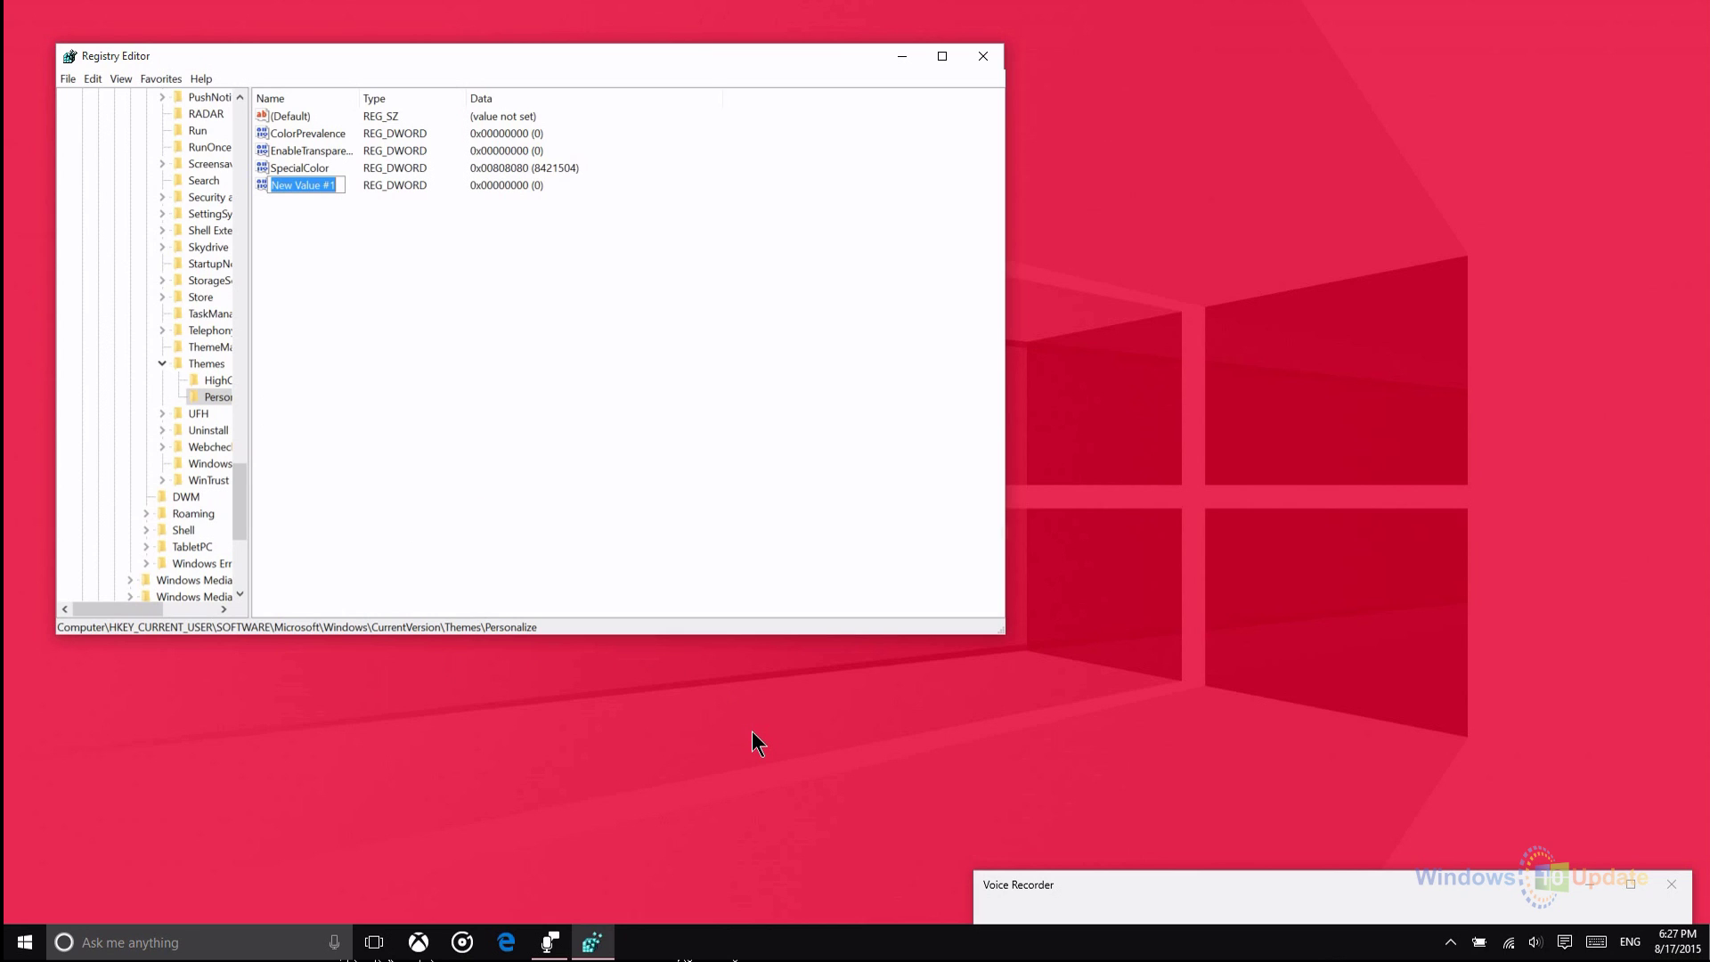
text(App)
text(sUseLightTheme)
key(Return)
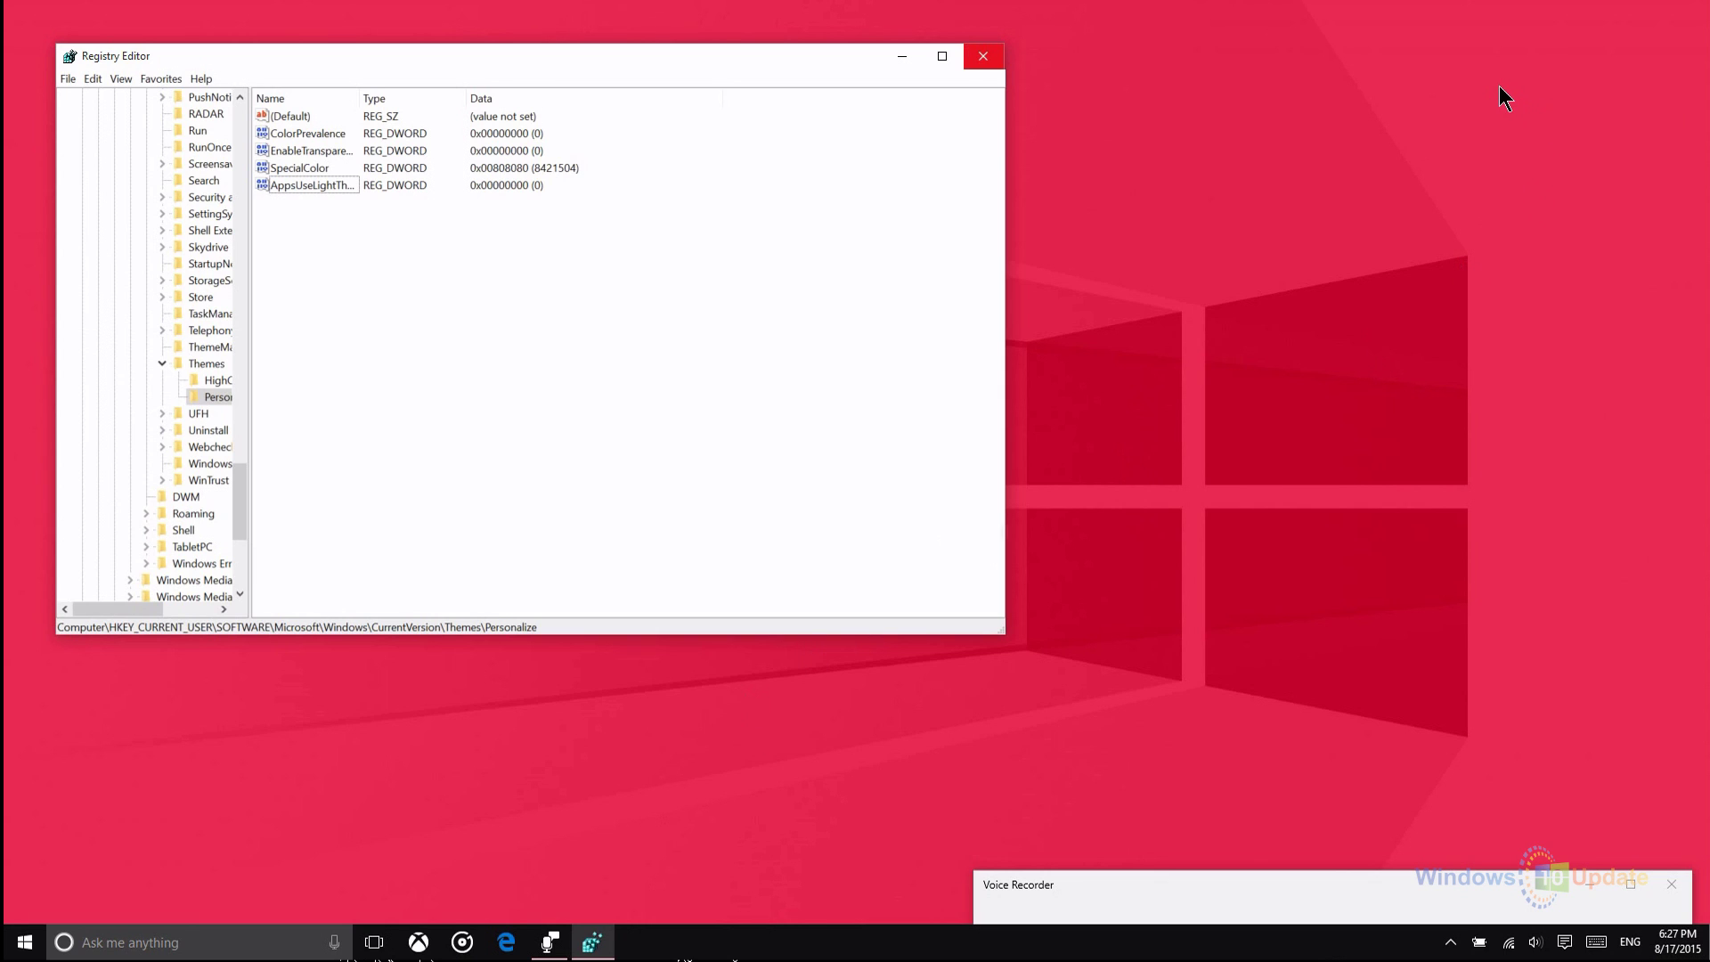
Step: Close Registry Editor with Alt+F4
key(alt+F4)
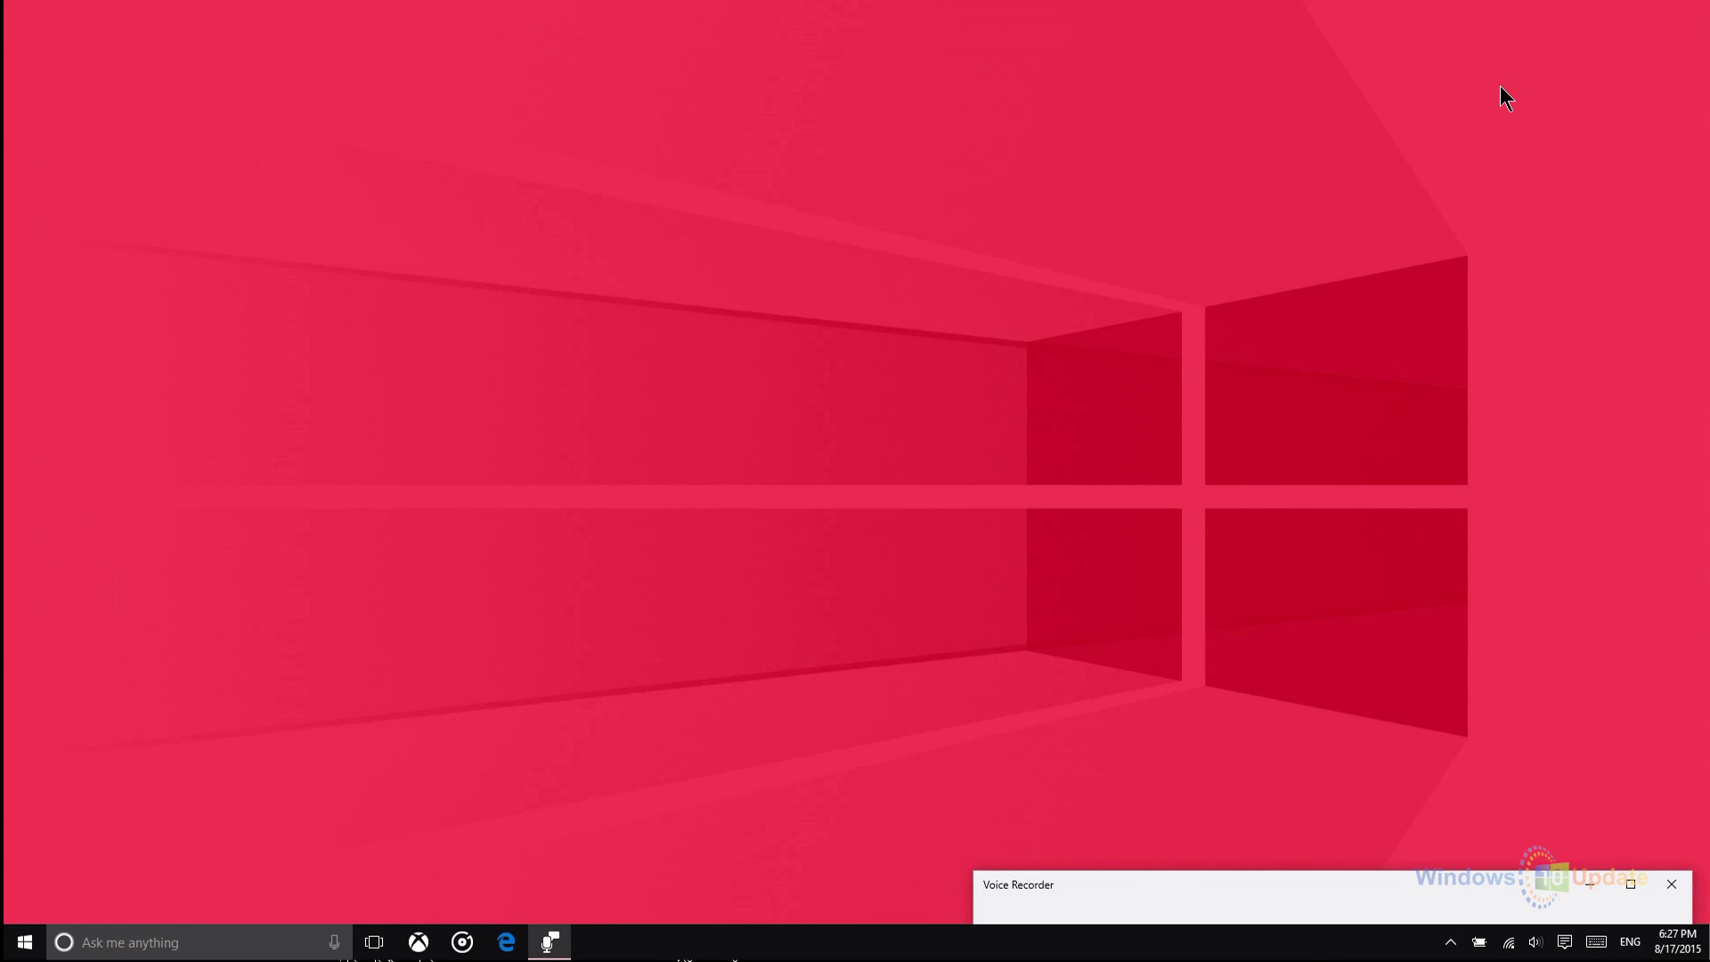